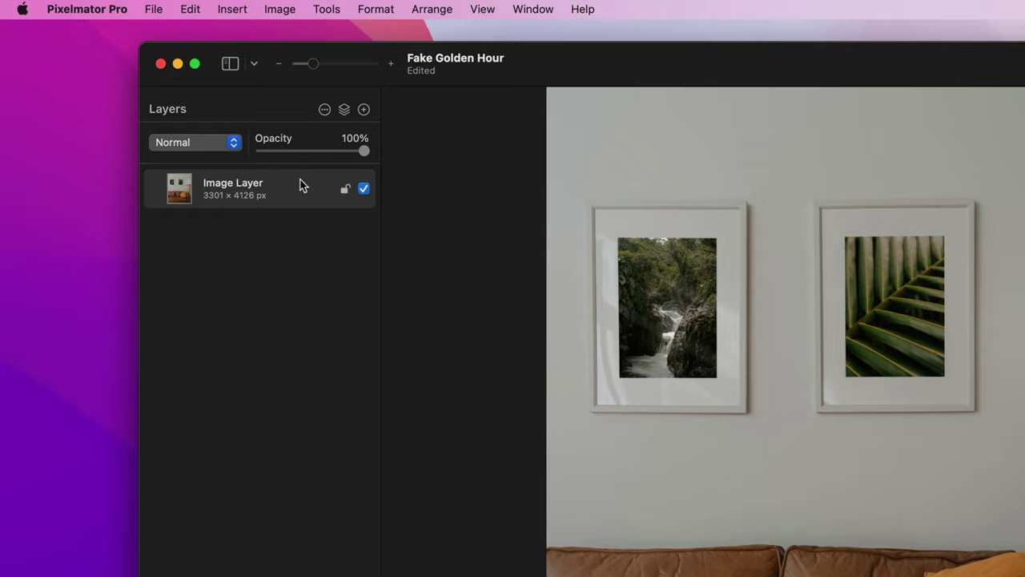
# Step: Add a Color Adjustments layer with Temperature 61%, Exposure -77%, Highlights -56% and darker Shadows
pyautogui.click(204, 66)
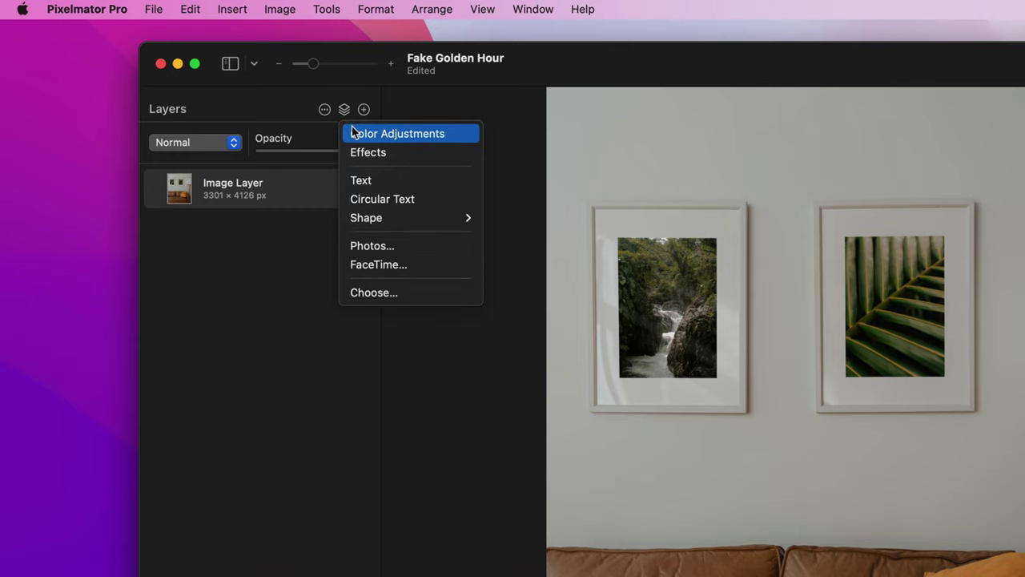
pyautogui.click(352, 133)
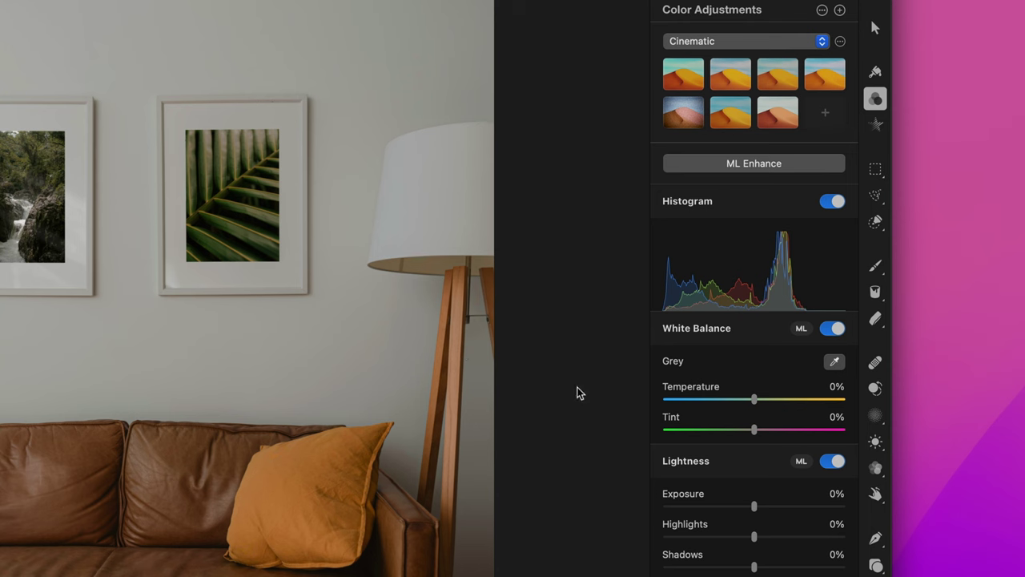
pyautogui.moveTo(754, 400); pyautogui.dragTo(807, 406)
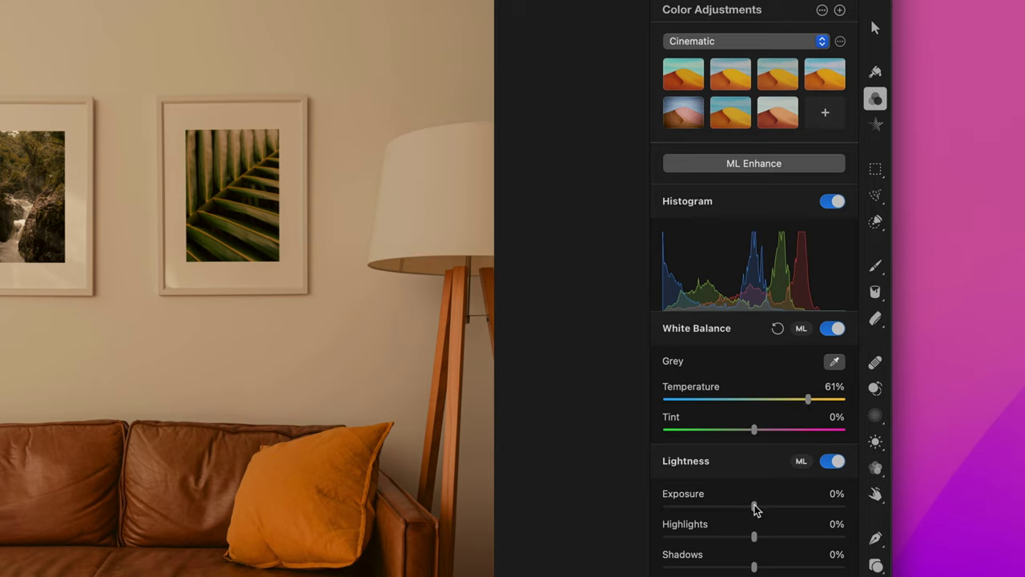
pyautogui.moveTo(755, 507); pyautogui.dragTo(721, 509)
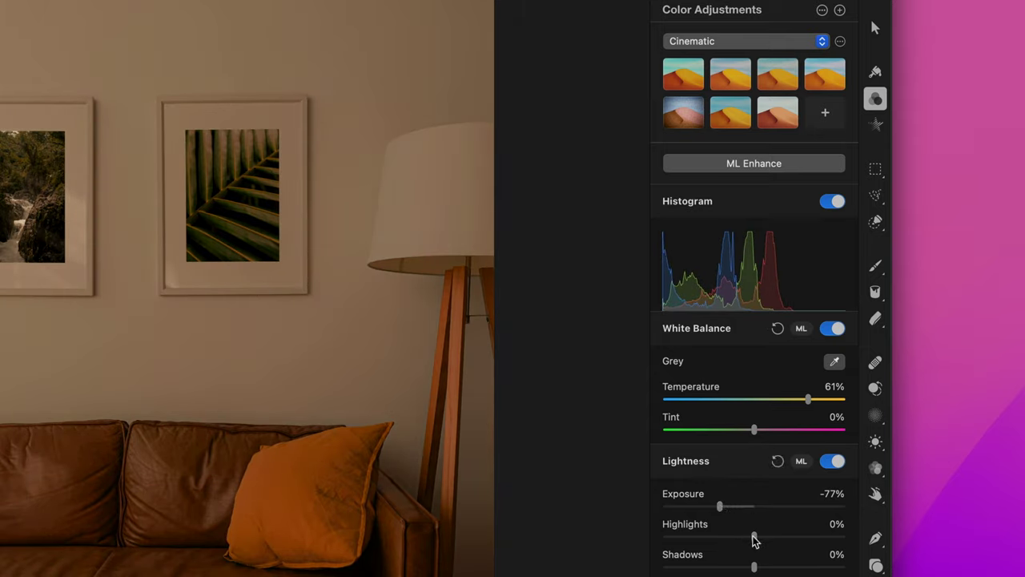
pyautogui.moveTo(752, 537); pyautogui.dragTo(695, 541)
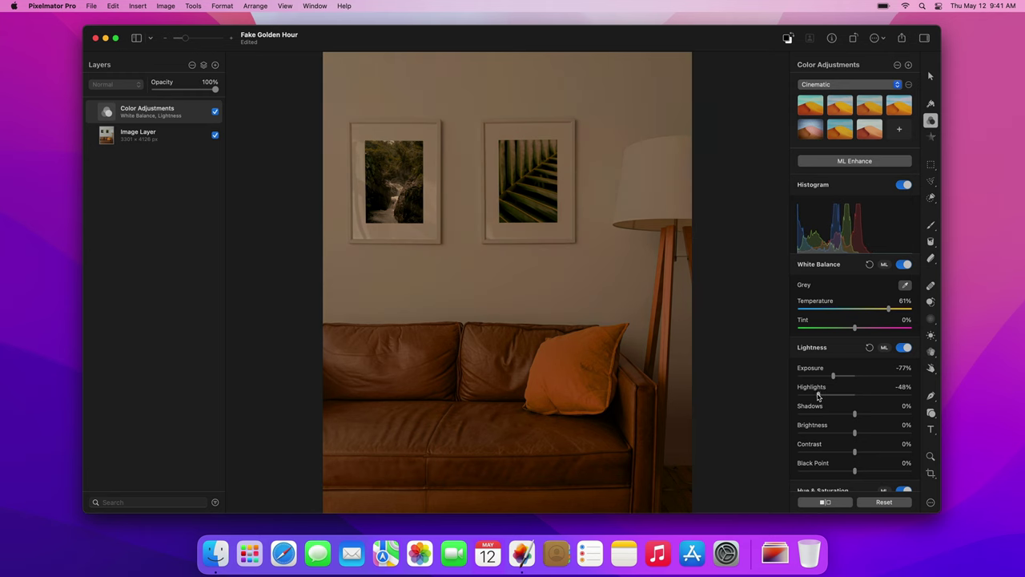
pyautogui.moveTo(818, 395); pyautogui.dragTo(814, 396)
pyautogui.moveTo(854, 414); pyautogui.dragTo(852, 472)
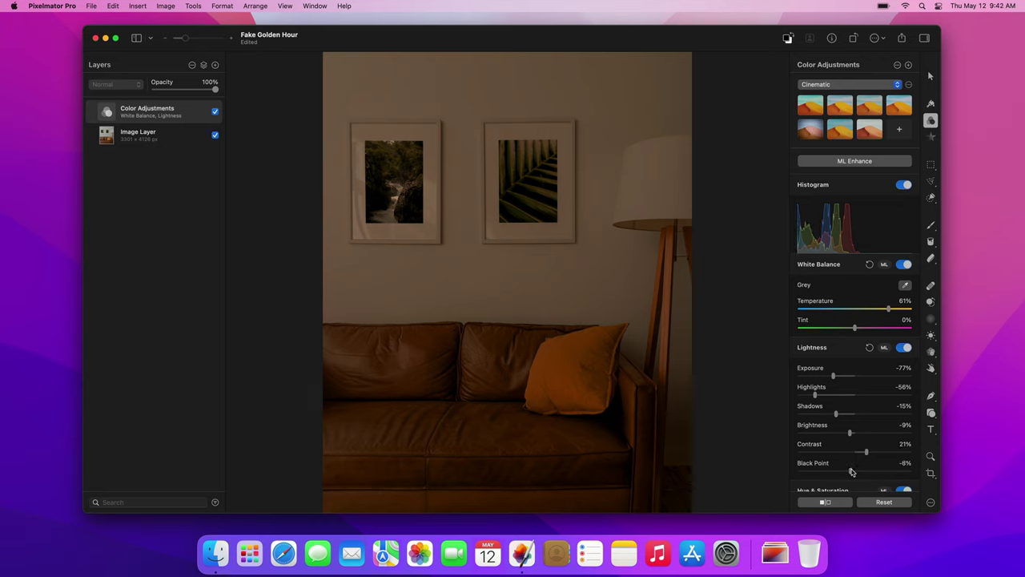
pyautogui.scroll(-3, 851, 472)
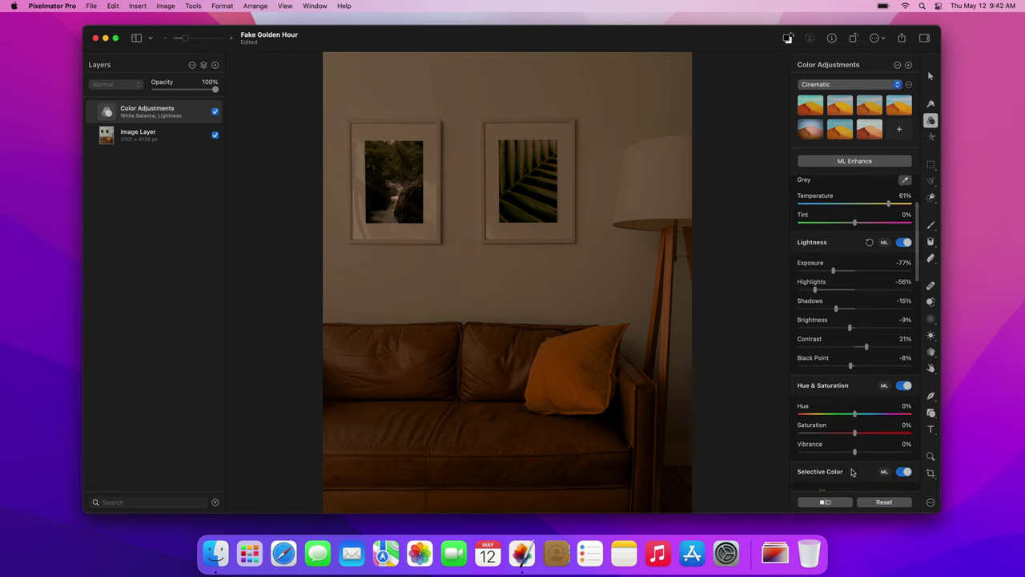
# Step: In Hue & Saturation, raise Saturation to 22% and Vibrance to 17%
pyautogui.moveTo(856, 433); pyautogui.dragTo(864, 454)
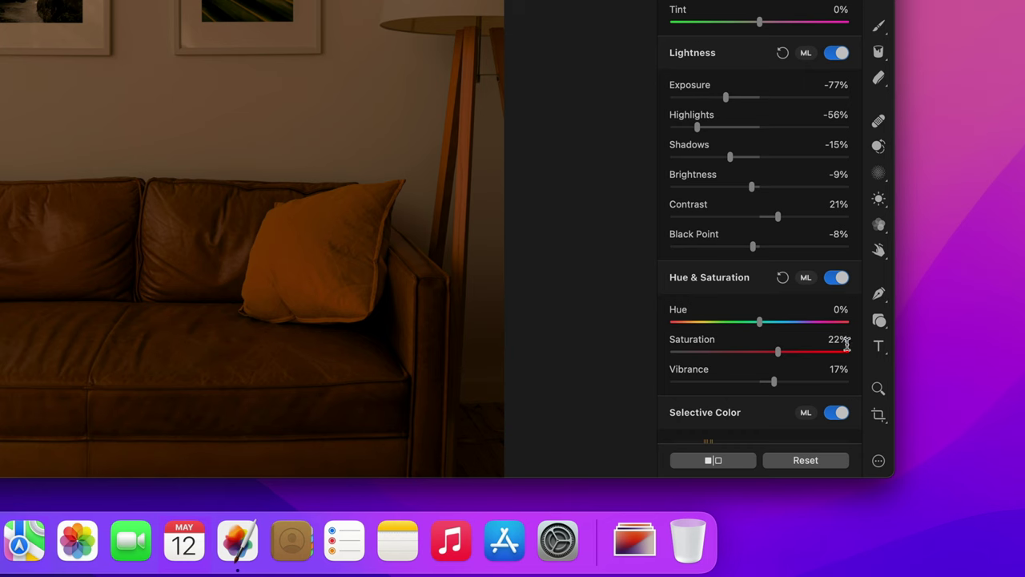
# Step: Add a white-filled rectangle shape onto the photo
pyautogui.click(929, 413)
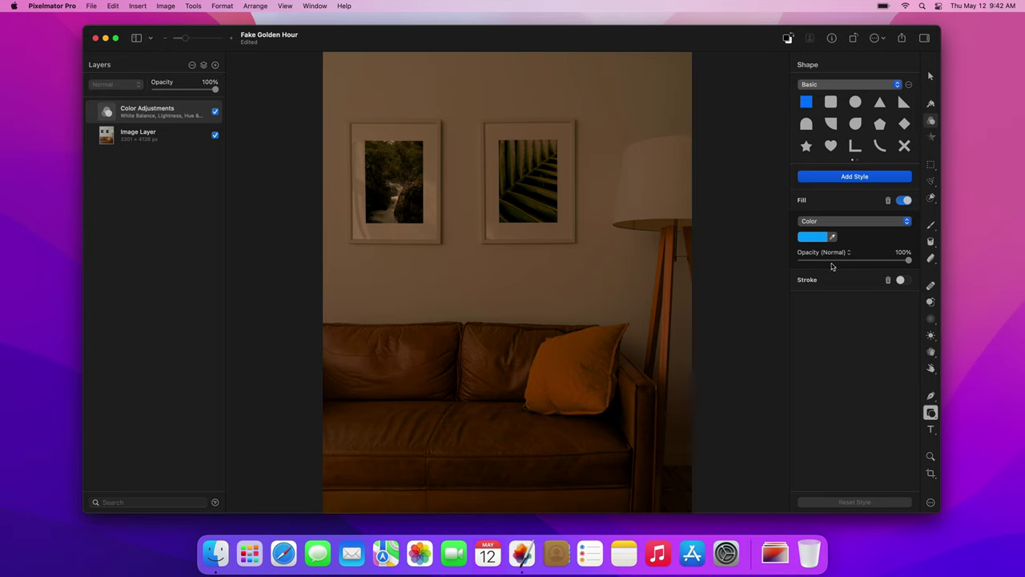
pyautogui.click(710, 47)
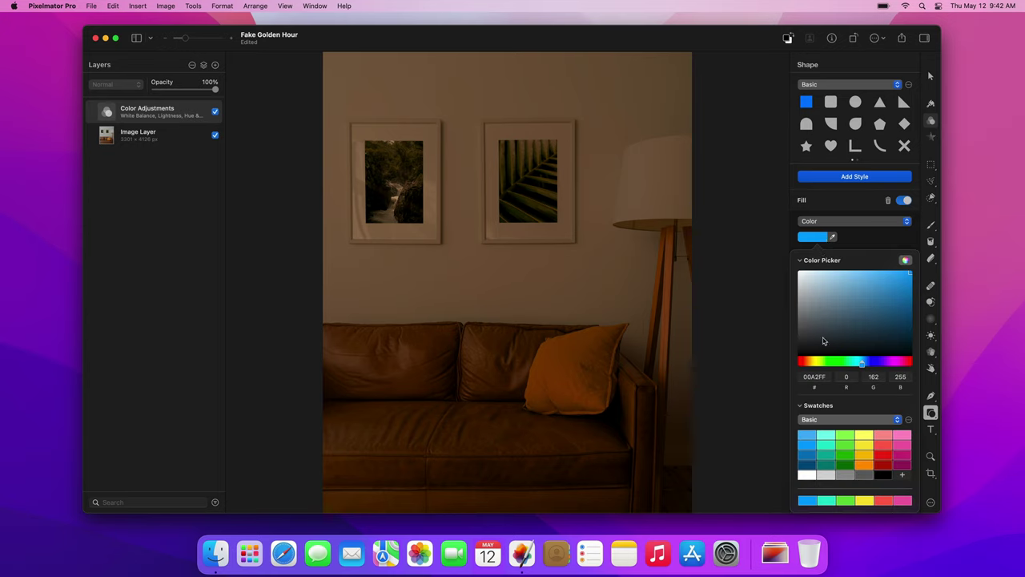
pyautogui.click(807, 475)
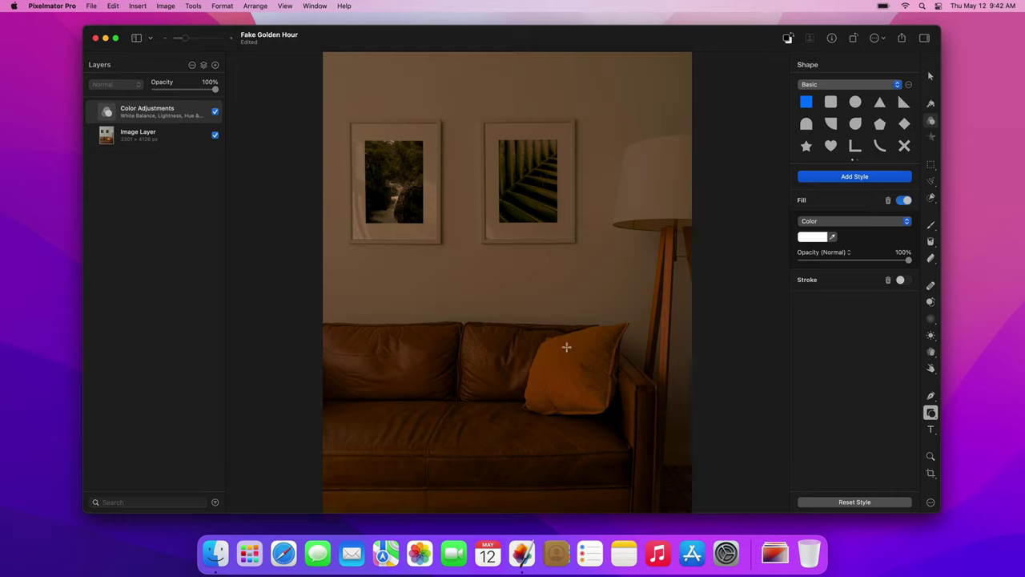
pyautogui.click(502, 287)
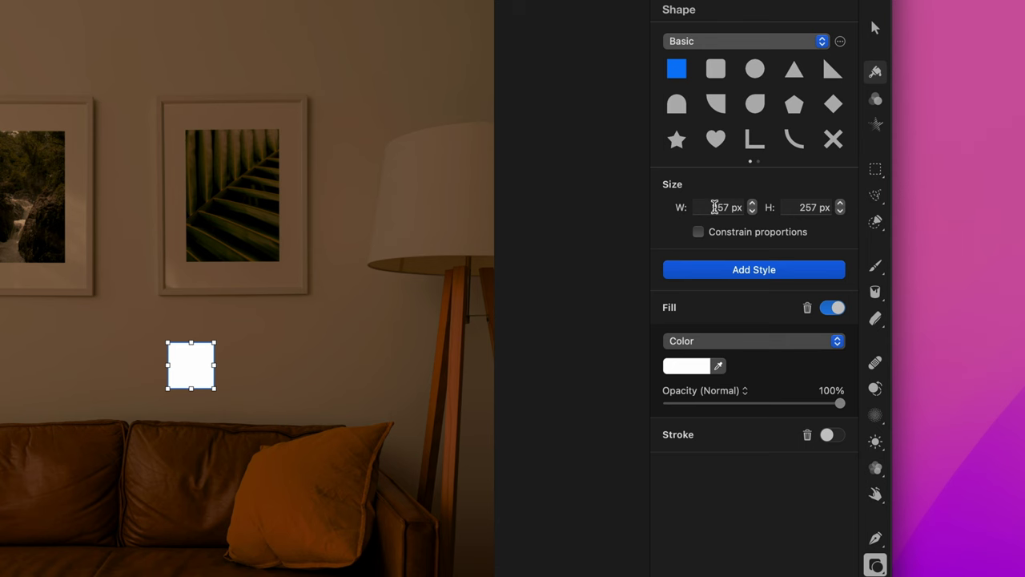
# Step: Resize the rectangle to 950 × 1950 px and move it to the photo's upper left
pyautogui.doubleClick(714, 207)
pyautogui.write('950')
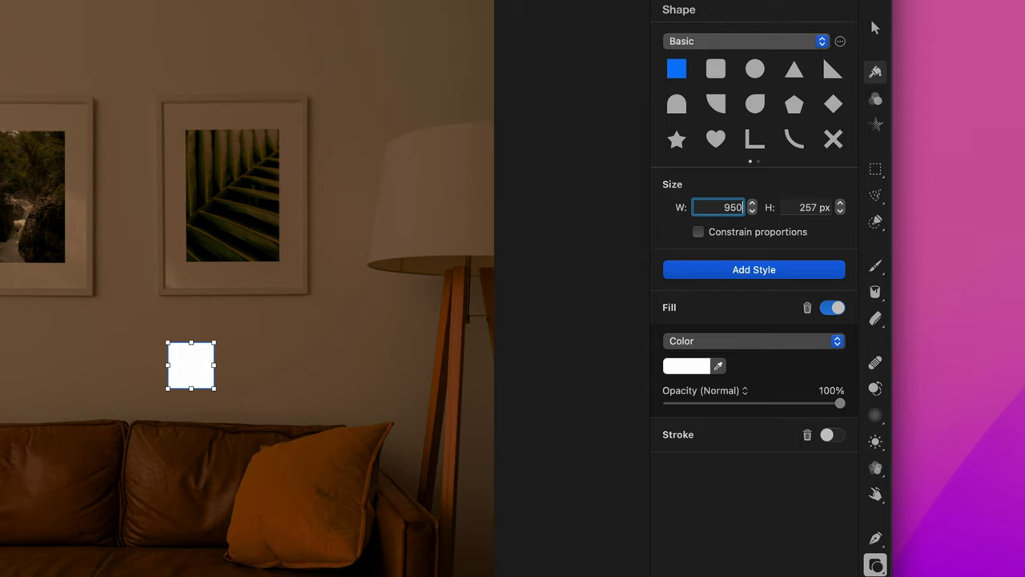
pyautogui.press('Return')
pyautogui.doubleClick(809, 208)
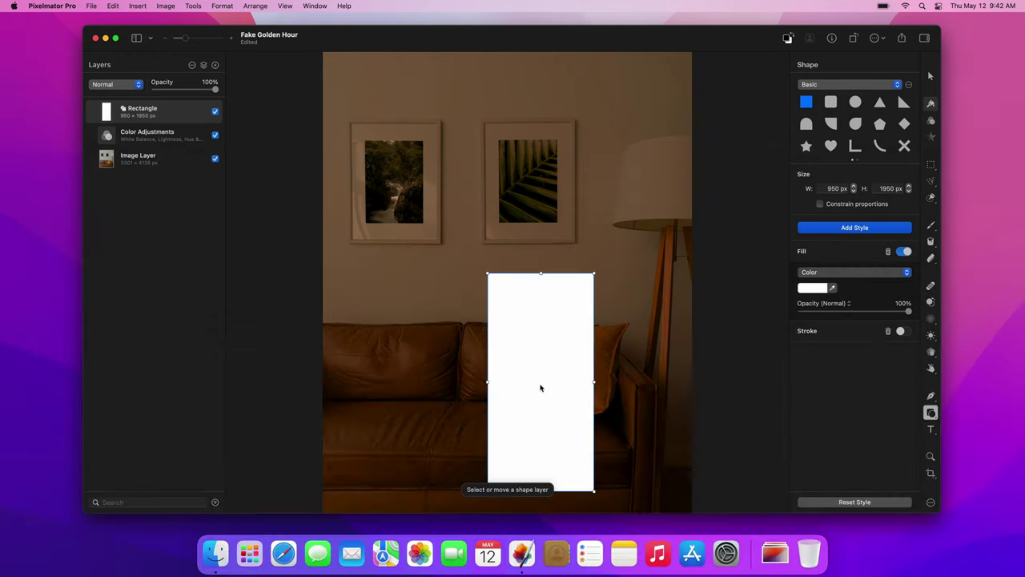
pyautogui.moveTo(542, 386); pyautogui.dragTo(388, 192)
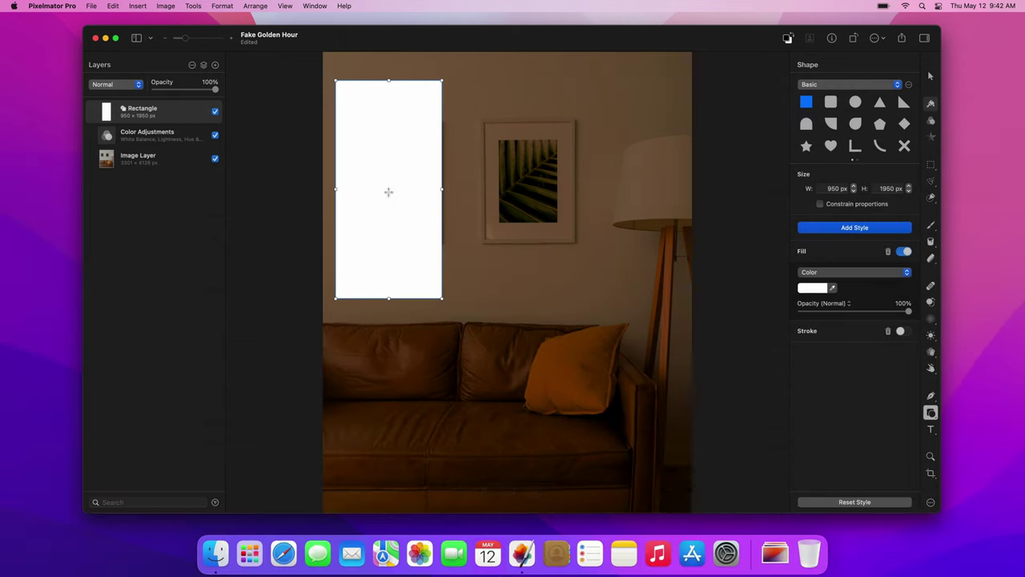
# Step: Duplicate the rectangle twice, placing the copies side by side to its right
pyautogui.press('super+j')
pyautogui.moveTo(388, 192); pyautogui.dragTo(504, 192)
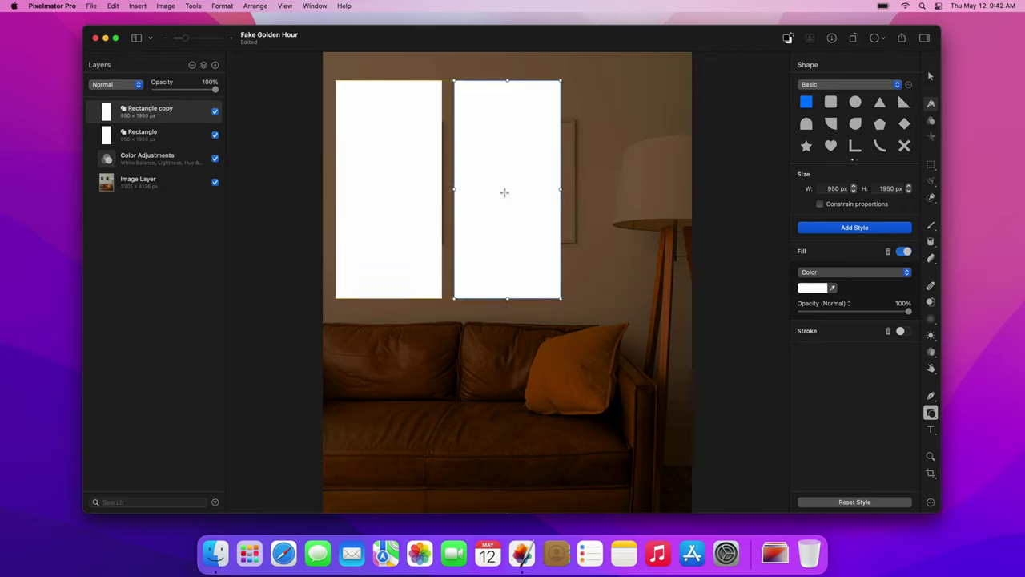
pyautogui.press('super+j')
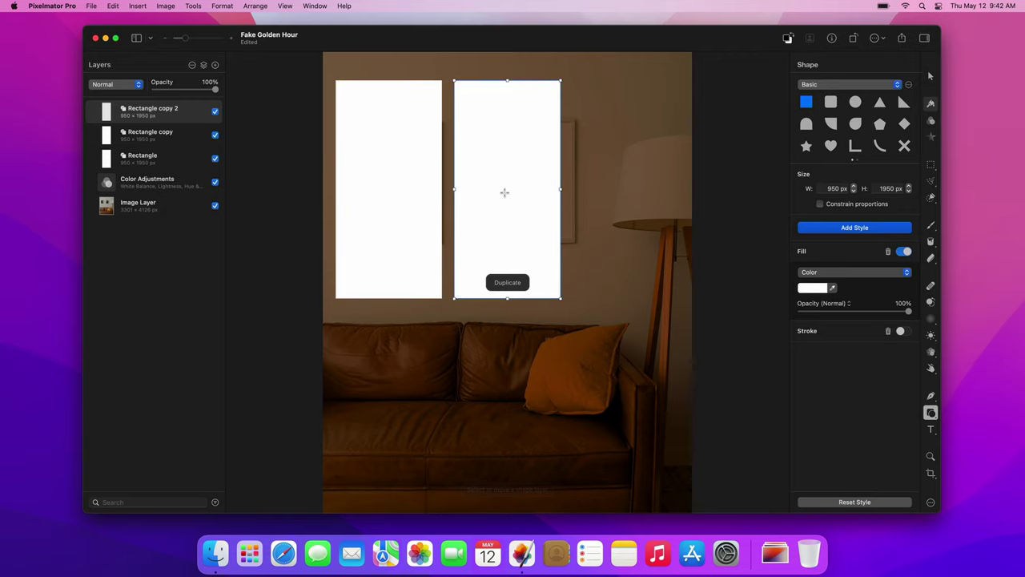
pyautogui.moveTo(504, 193); pyautogui.dragTo(621, 194)
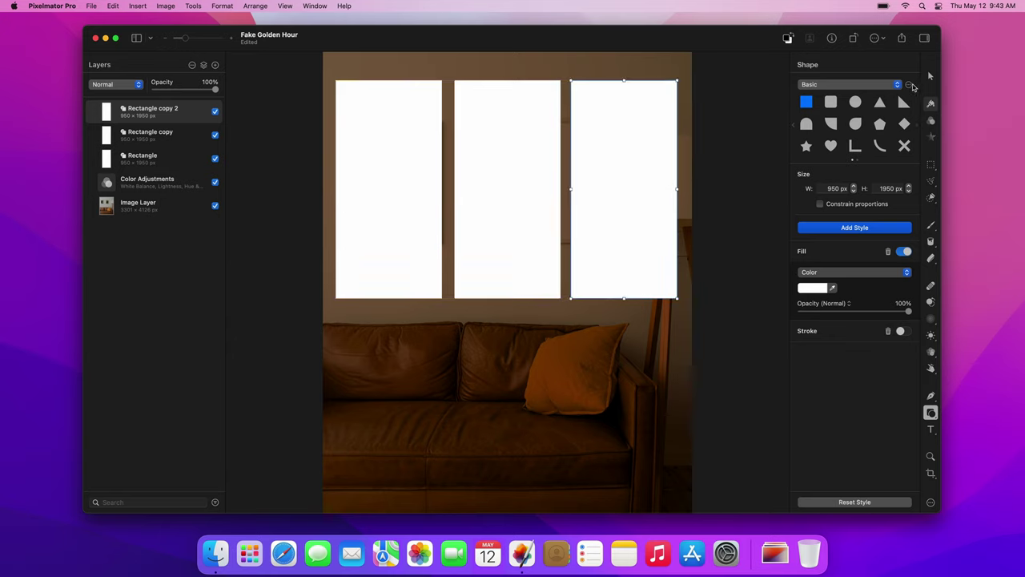
# Step: Select all three rectangles, distribute them evenly horizontally and centre them on the photo
pyautogui.click(930, 75)
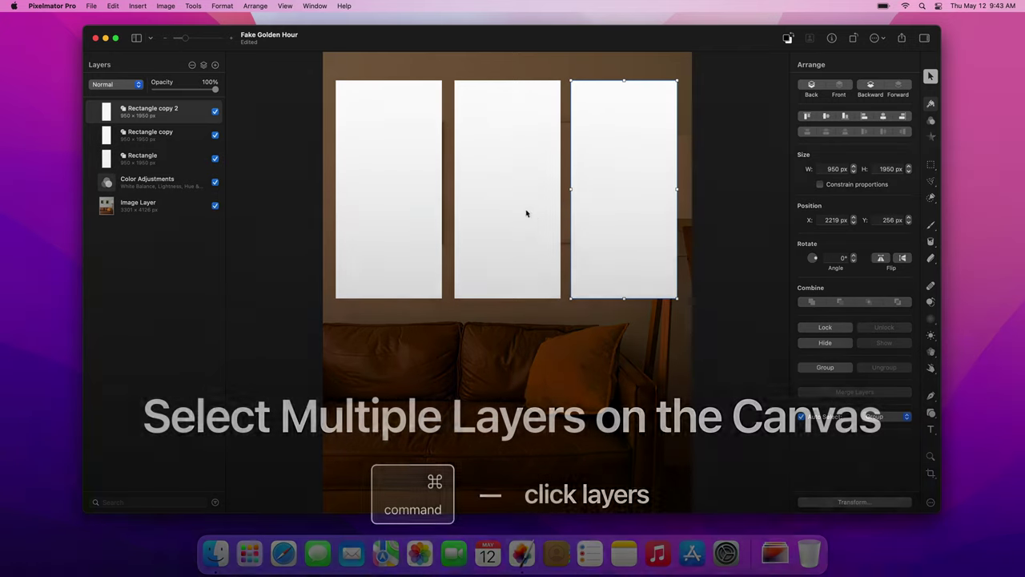
pyautogui.keyDown('super'); pyautogui.click(506, 213); pyautogui.keyUp('super')
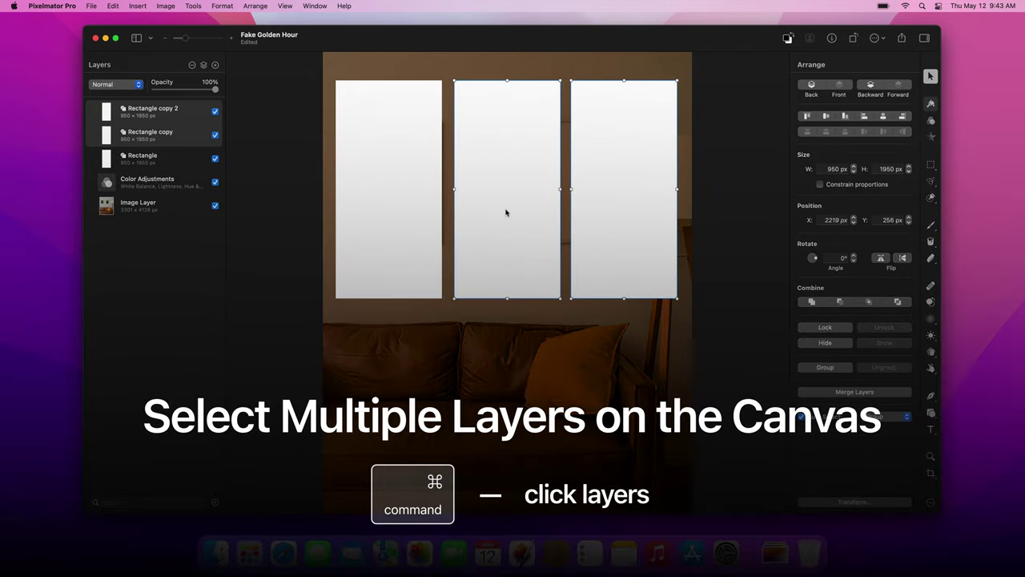
pyautogui.keyDown('super'); pyautogui.click(410, 217); pyautogui.keyUp('super')
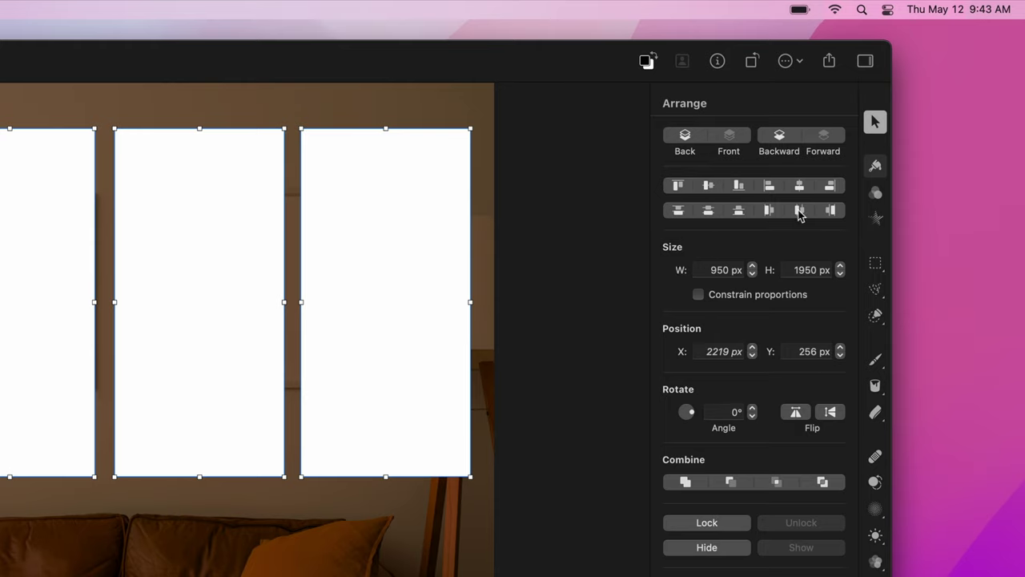
pyautogui.click(883, 131)
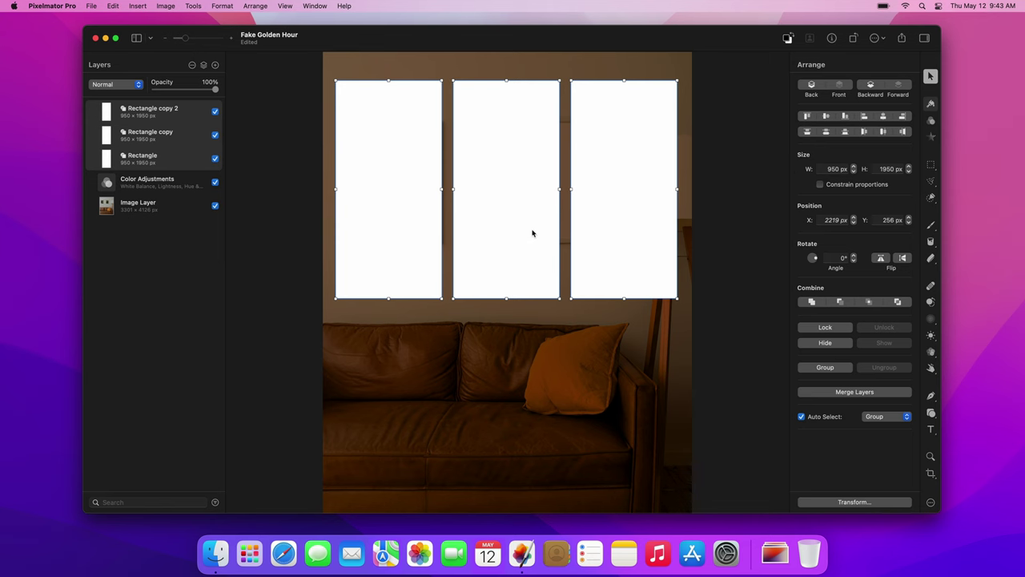
pyautogui.moveTo(532, 233); pyautogui.dragTo(529, 233)
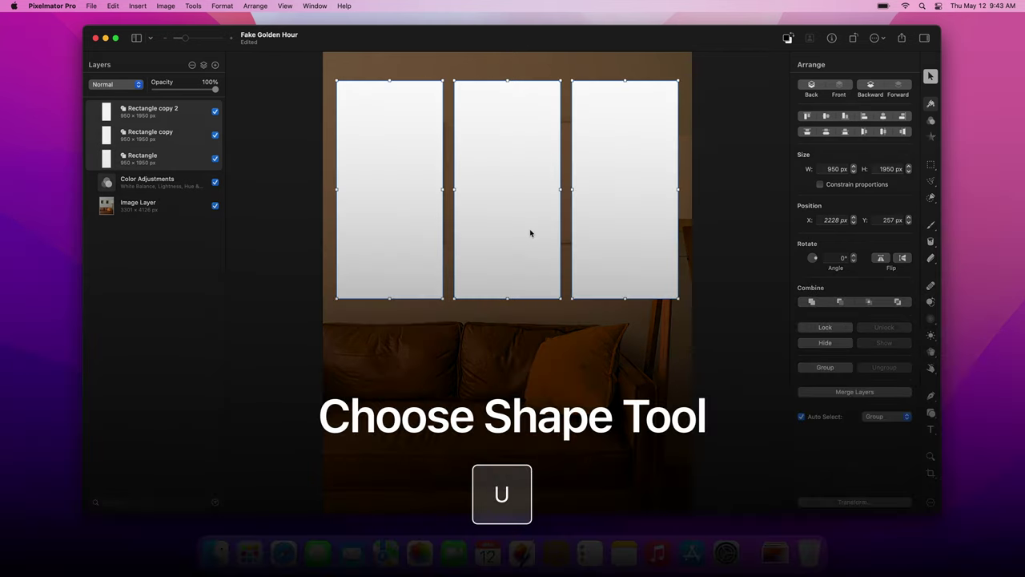
# Step: Draw a thin vertical bar 50 px wide through the middle of the first pane
pyautogui.press('u')
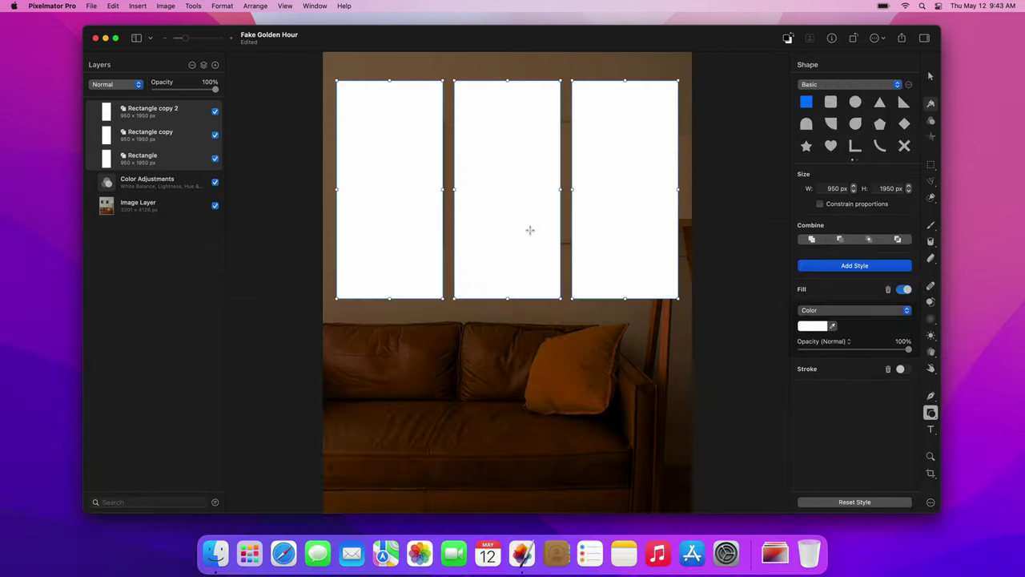
pyautogui.moveTo(384, 72); pyautogui.dragTo(386, 311)
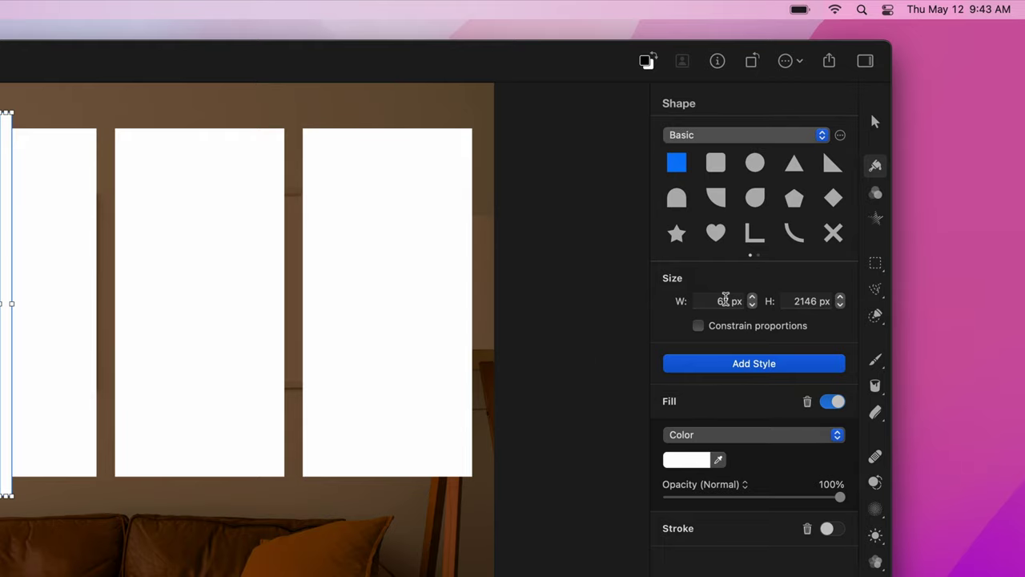
pyautogui.doubleClick(837, 188)
pyautogui.write('50')
pyautogui.press('Return')
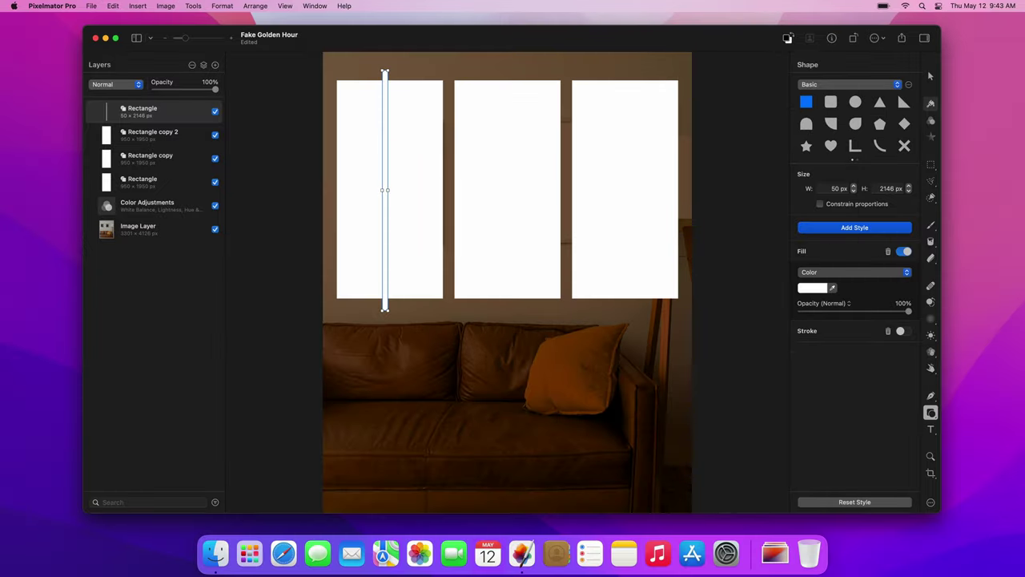
pyautogui.press('v')
pyautogui.press('v')
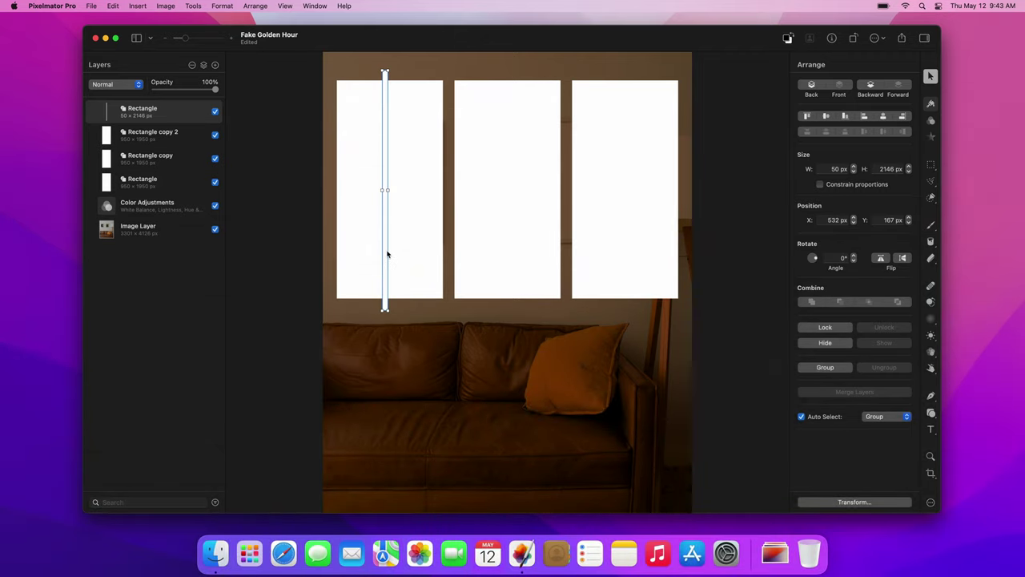
pyautogui.moveTo(386, 252); pyautogui.dragTo(390, 252)
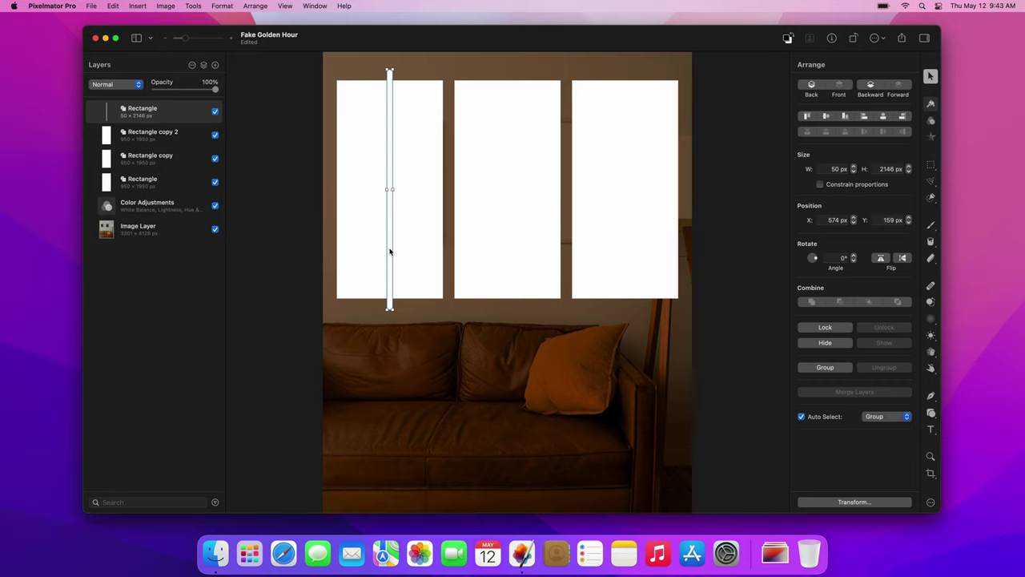
# Step: Duplicate the bar twice, centring the copies on the middle and third panes
pyautogui.press('super+d')
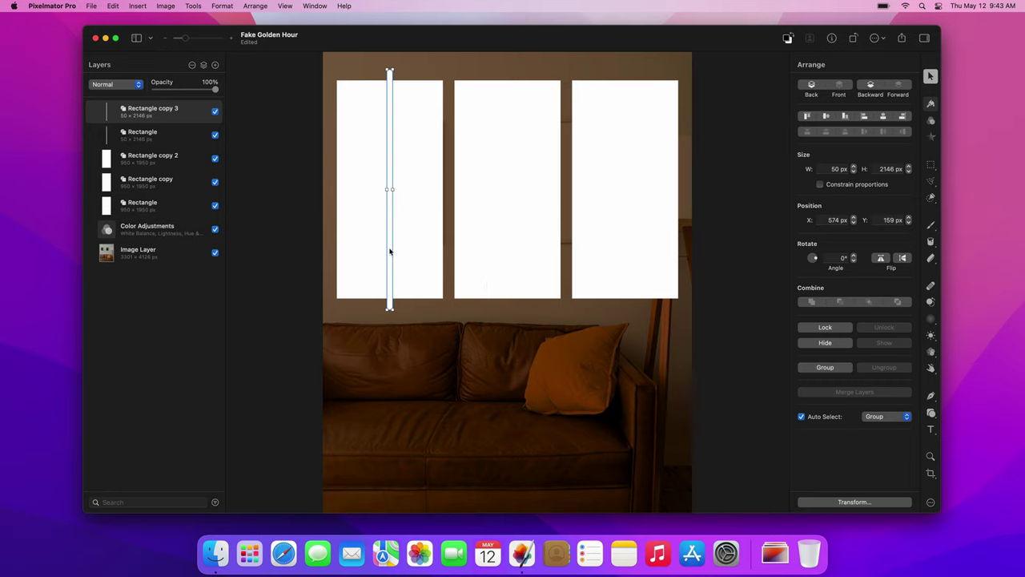
pyautogui.moveTo(389, 252); pyautogui.dragTo(507, 252)
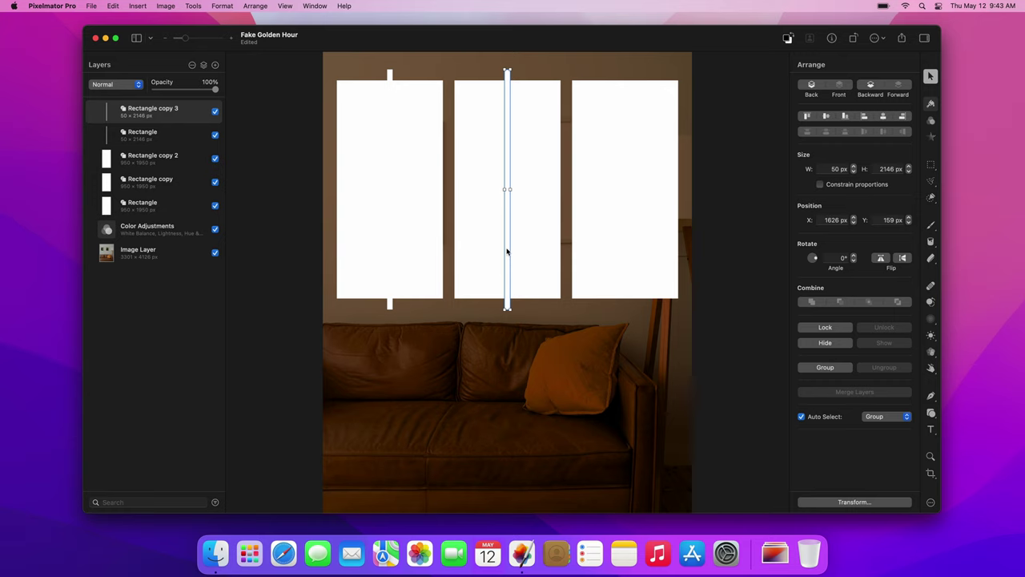
pyautogui.press('super+d')
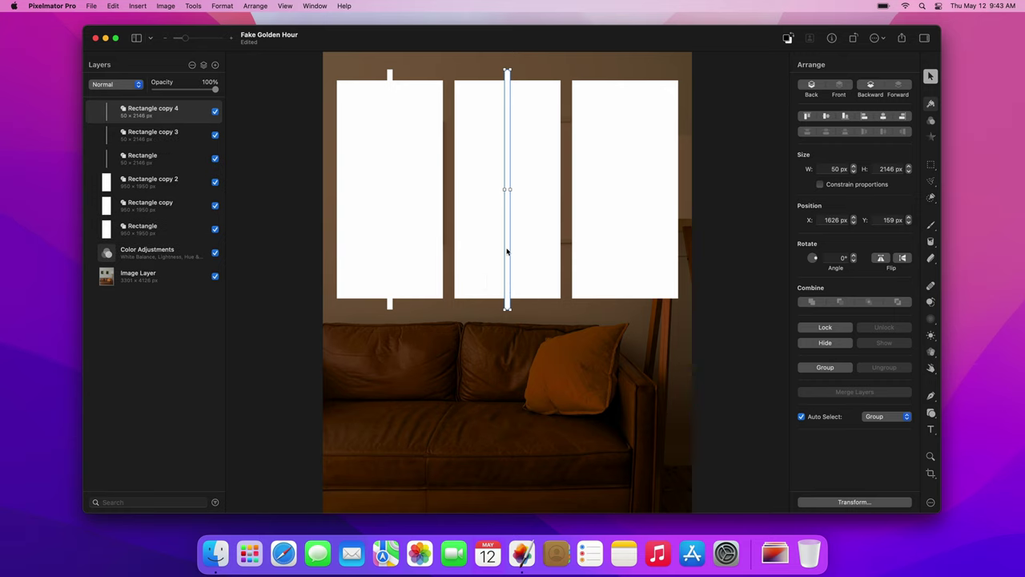
pyautogui.moveTo(507, 252); pyautogui.dragTo(624, 252)
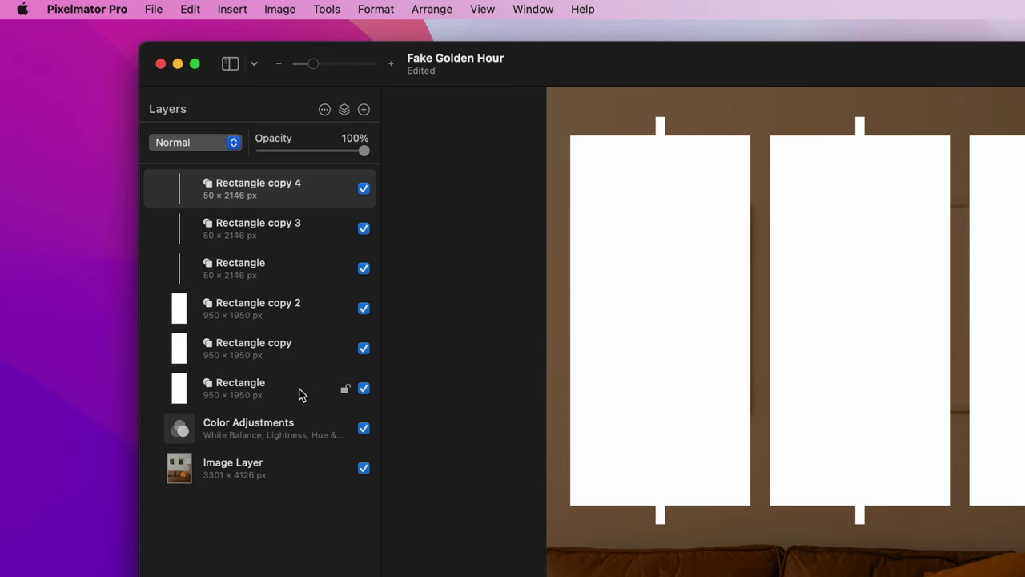
pyautogui.click(302, 394)
# Step: Unite the three large rectangles into a single shape
pyautogui.keyDown('shift'); pyautogui.click(301, 311); pyautogui.keyUp('shift')
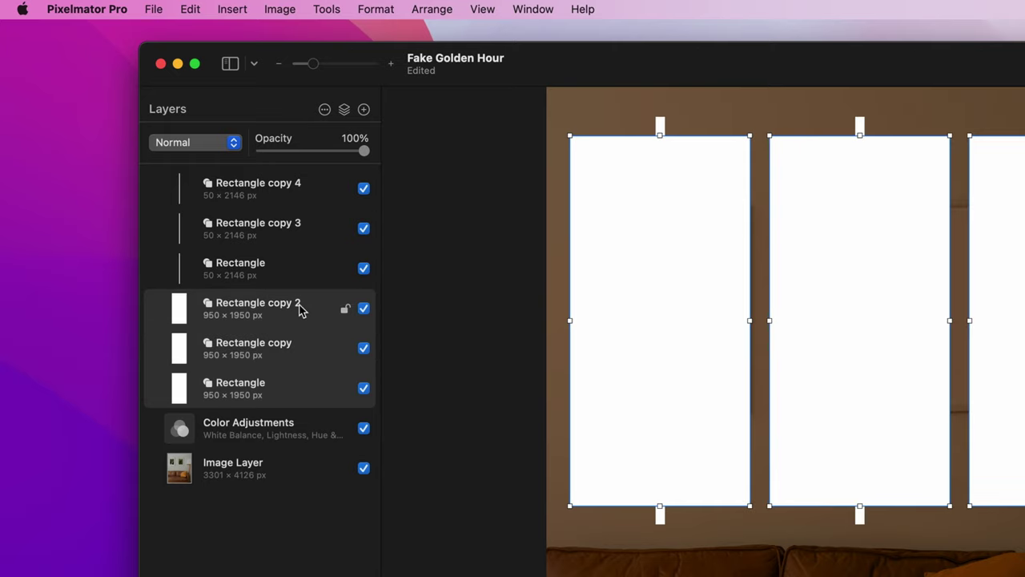
pyautogui.rightClick(301, 310)
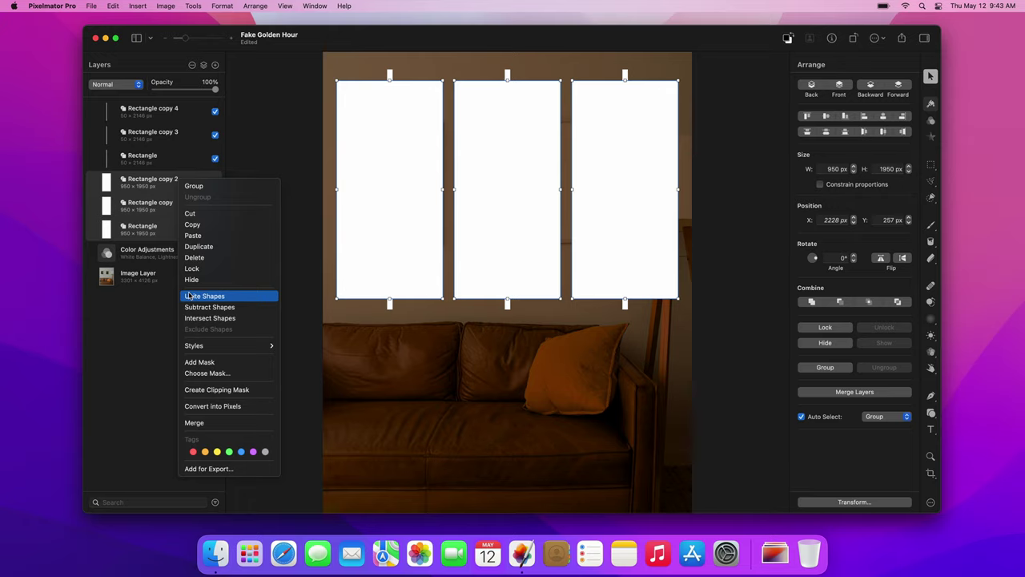
pyautogui.click(329, 501)
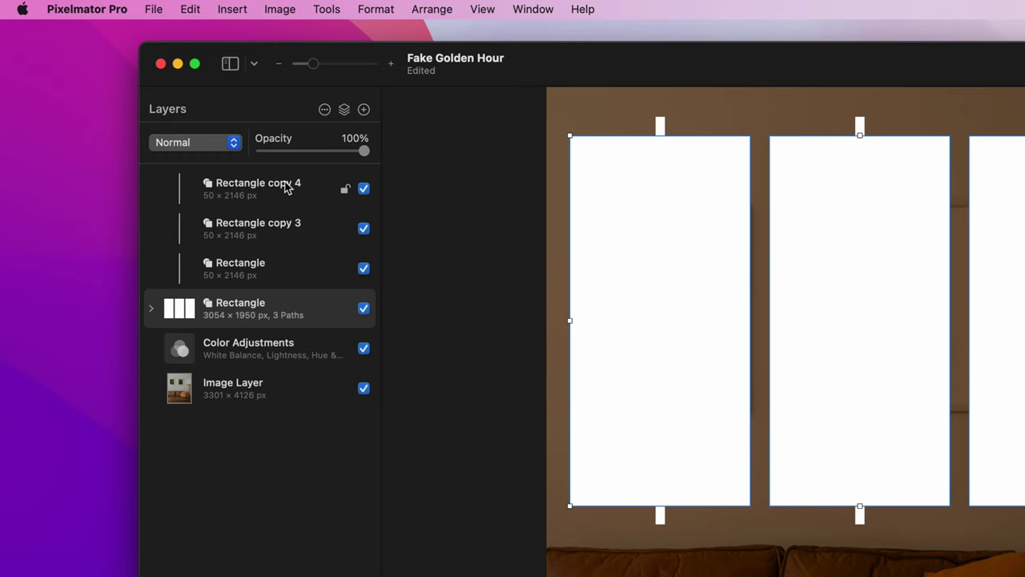
# Step: Subtract the three bars from the merged shape to leave six narrow panes
pyautogui.click(286, 186)
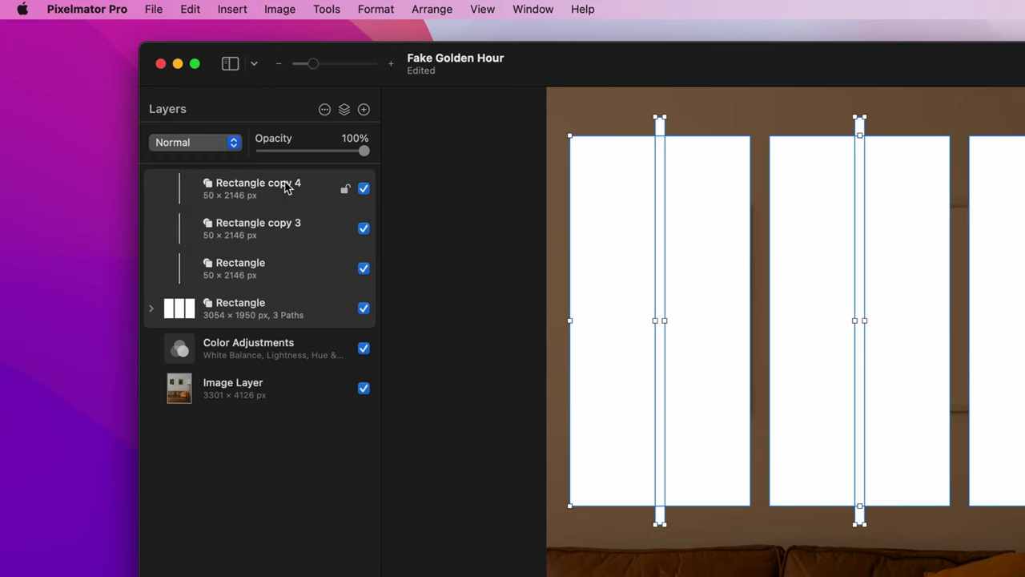
pyautogui.rightClick(286, 187)
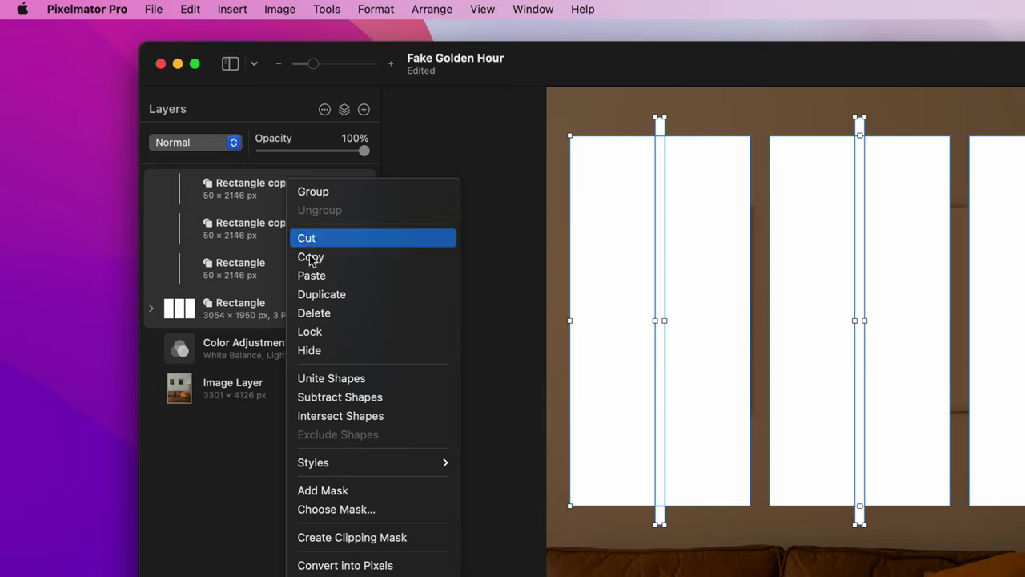
pyautogui.click(305, 395)
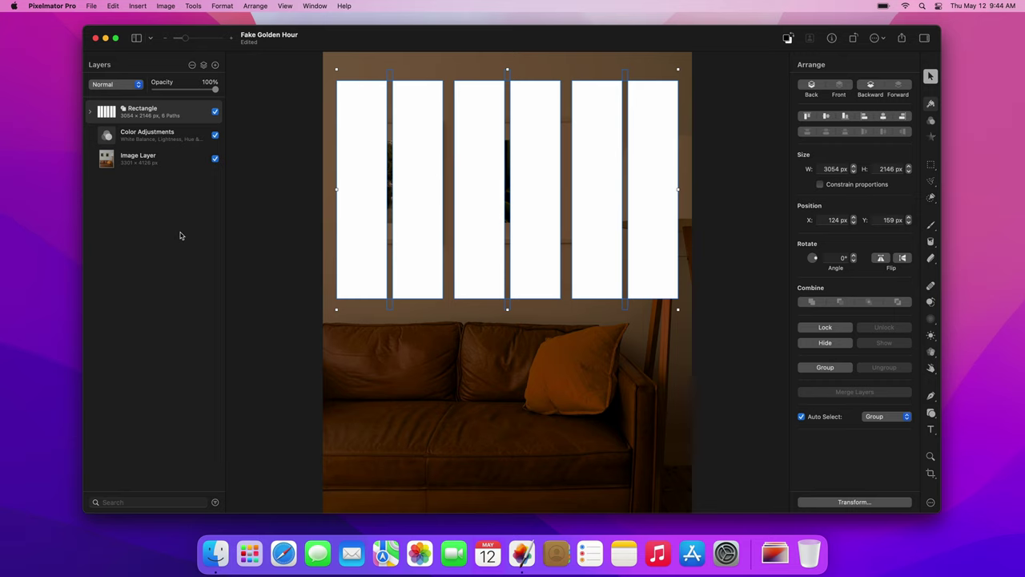
# Step: Draw a horizontal bar across the upper panes and set its height to 50 px
pyautogui.press('u')
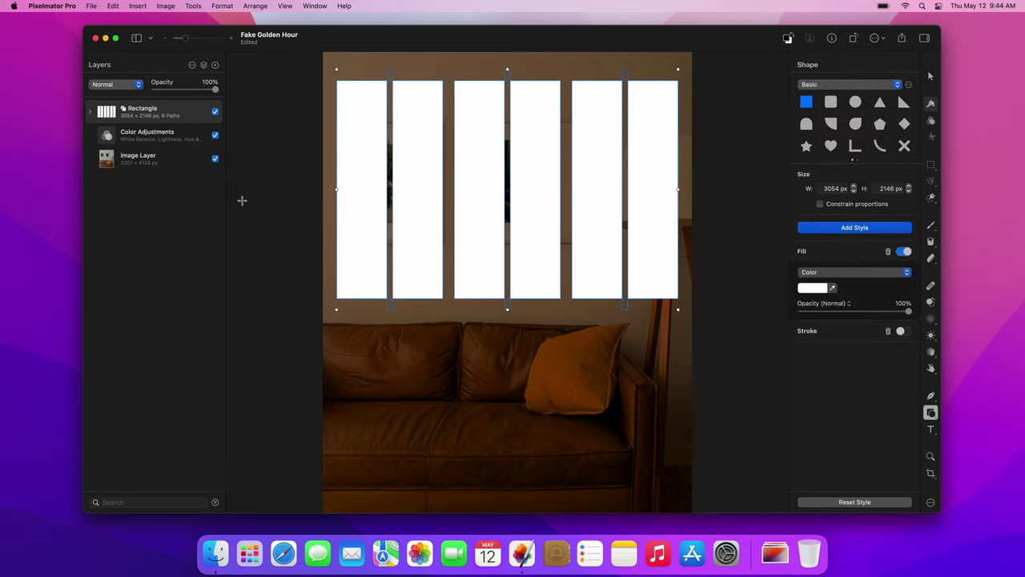
pyautogui.moveTo(331, 134); pyautogui.dragTo(684, 142)
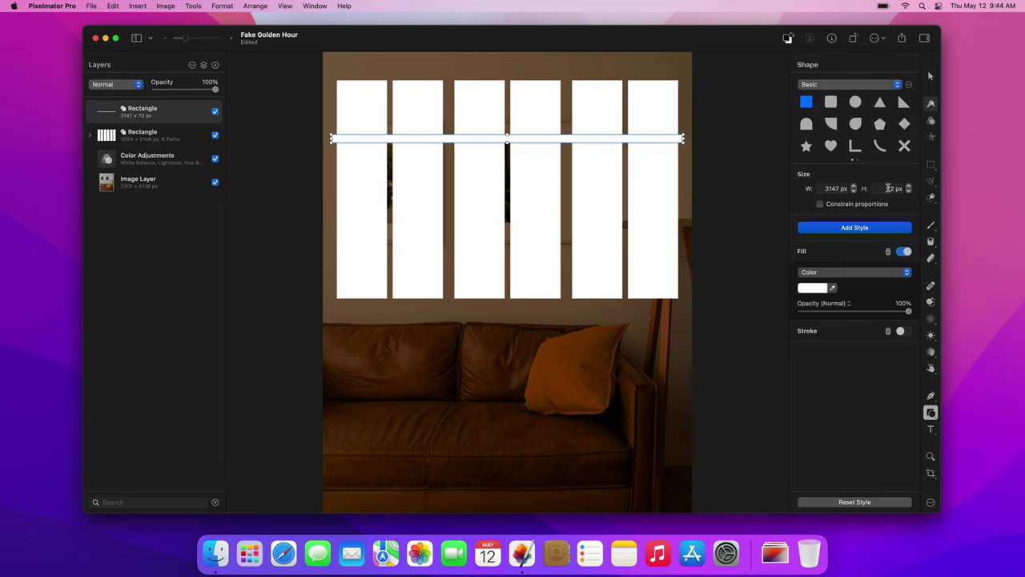
pyautogui.click(891, 188)
pyautogui.write('50')
pyautogui.press('Return')
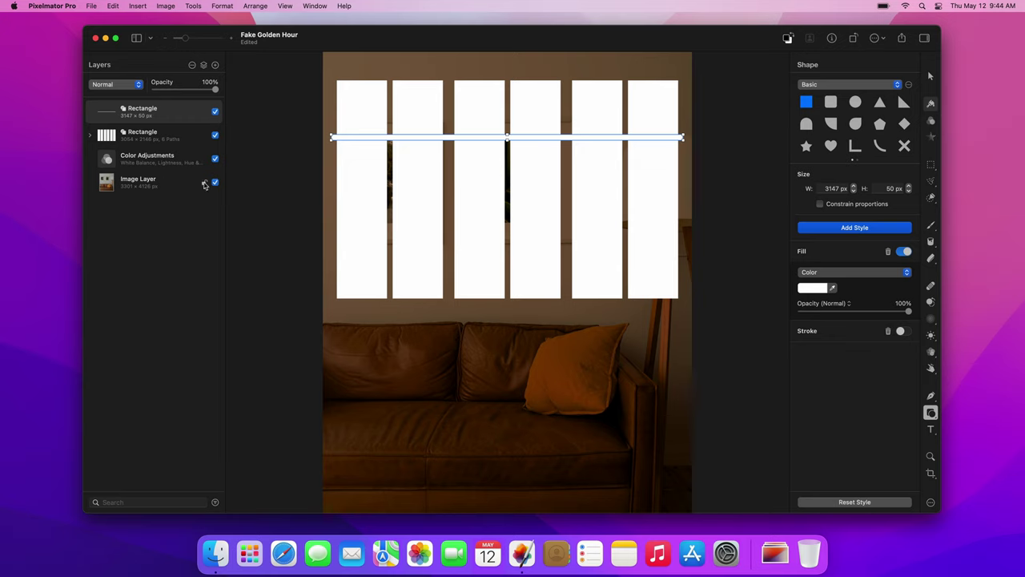
# Step: Subtract the bar from the window shape, splitting it into twelve panes
pyautogui.keyDown('shift'); pyautogui.click(163, 144); pyautogui.keyUp('shift')
pyautogui.rightClick(164, 144)
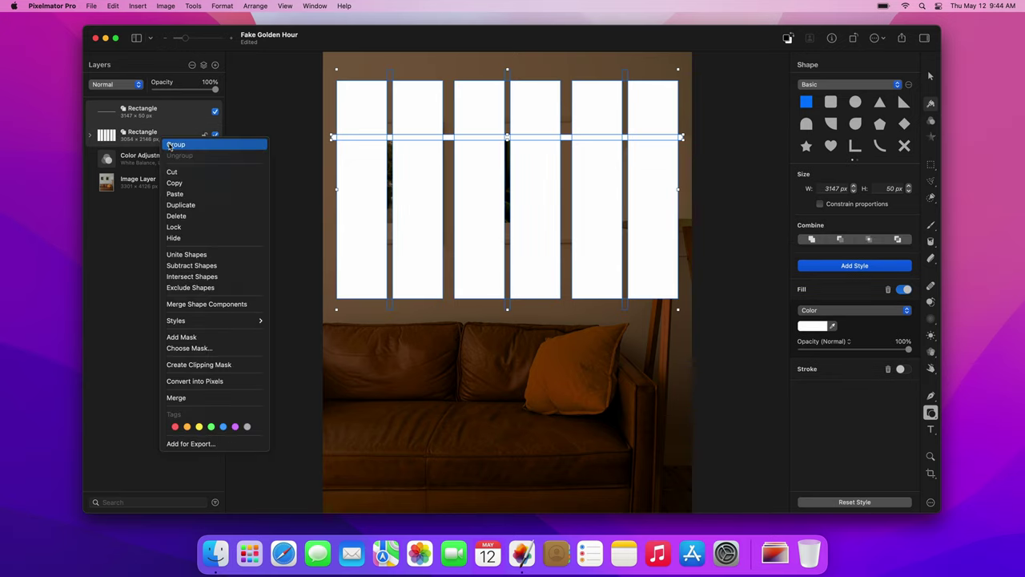
pyautogui.click(177, 265)
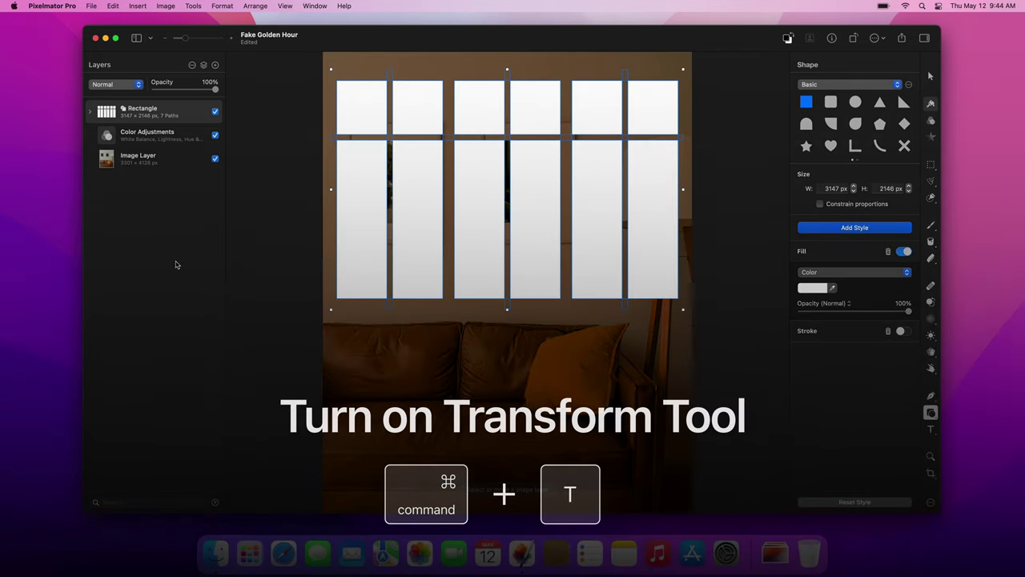
# Step: Skew the window shape so its right side slants downward, and apply the transform
pyautogui.press('super+t')
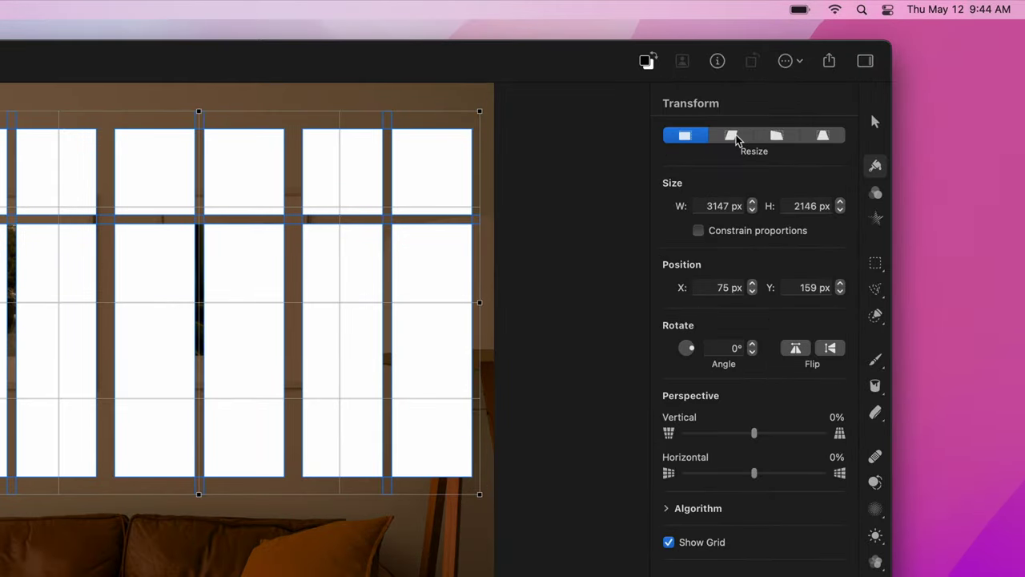
pyautogui.click(840, 85)
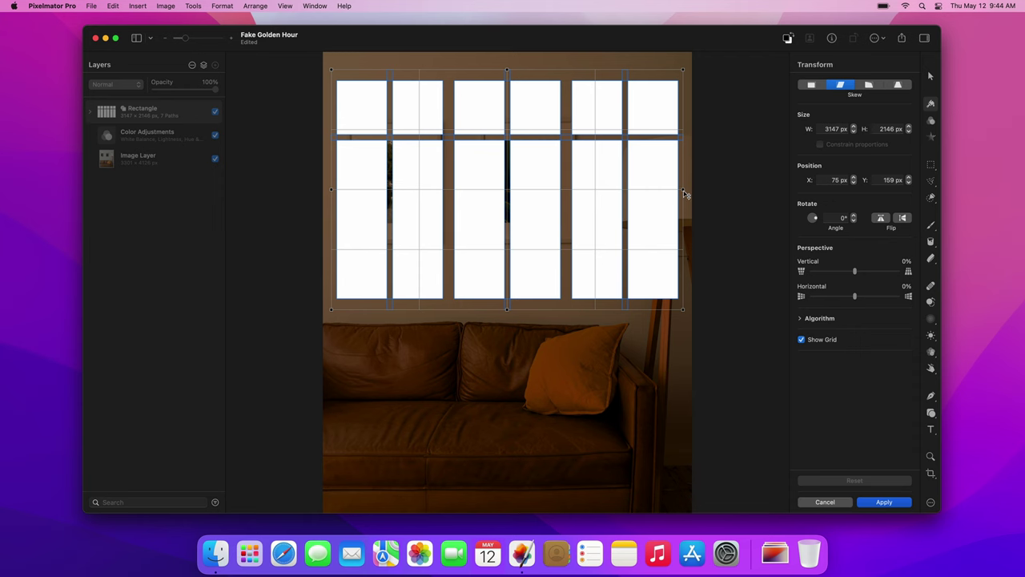
pyautogui.moveTo(478, 307); pyautogui.dragTo(483, 314)
pyautogui.moveTo(684, 195); pyautogui.dragTo(683, 255)
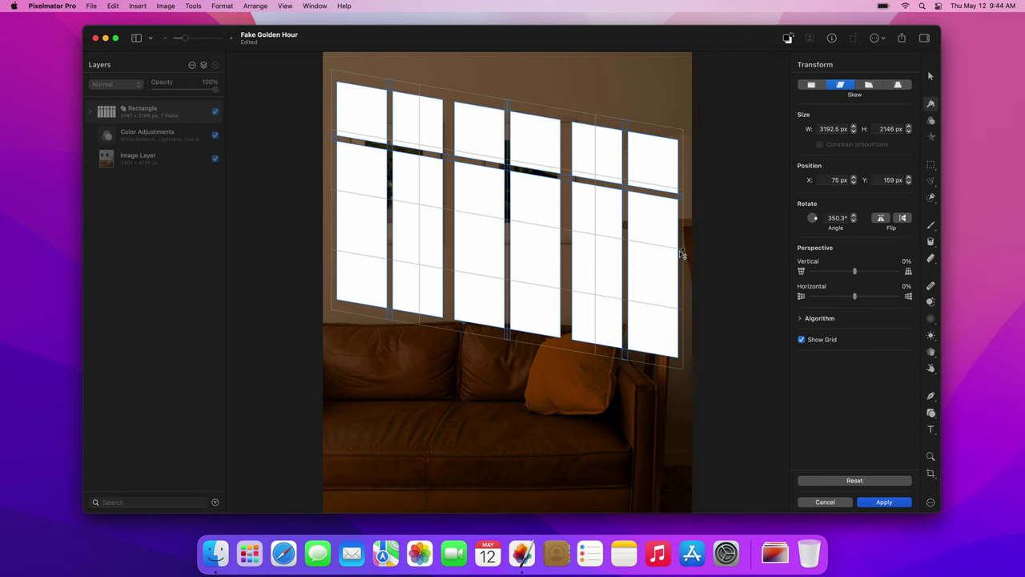
pyautogui.click(881, 501)
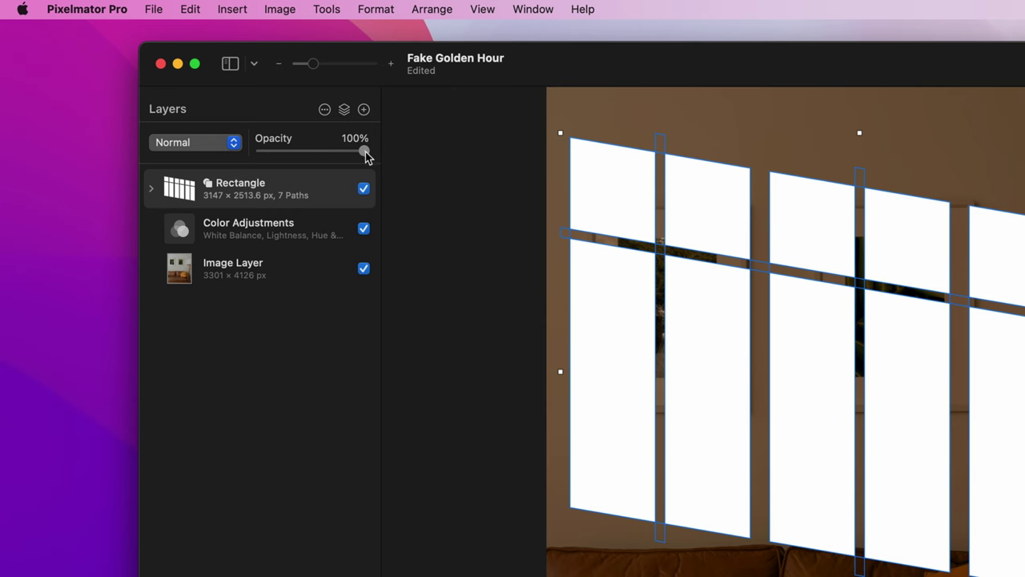
# Step: Set the window-light layer to 25% opacity and turn off fill for new Pen paths
pyautogui.moveTo(365, 152); pyautogui.dragTo(288, 157)
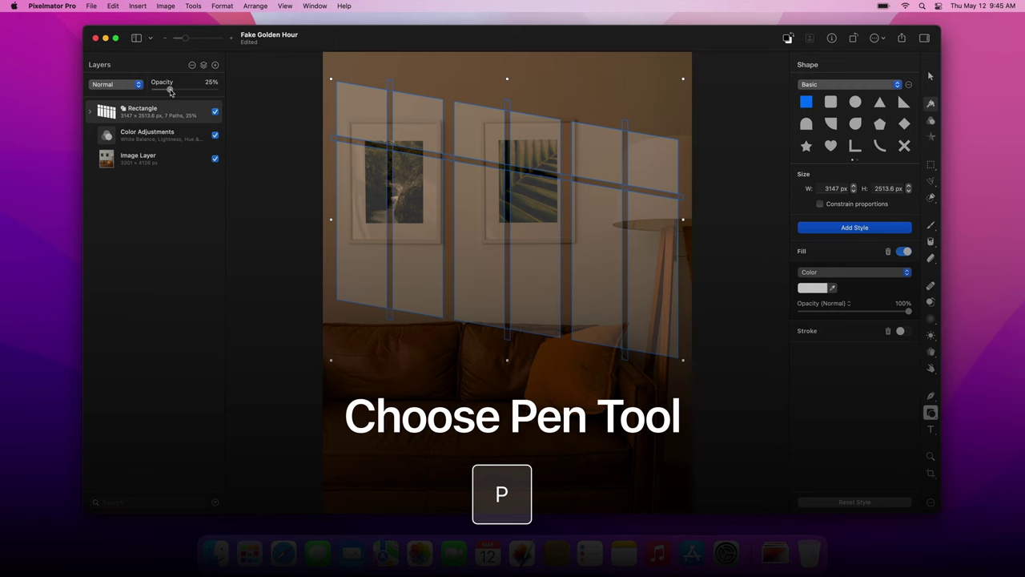
pyautogui.press('p')
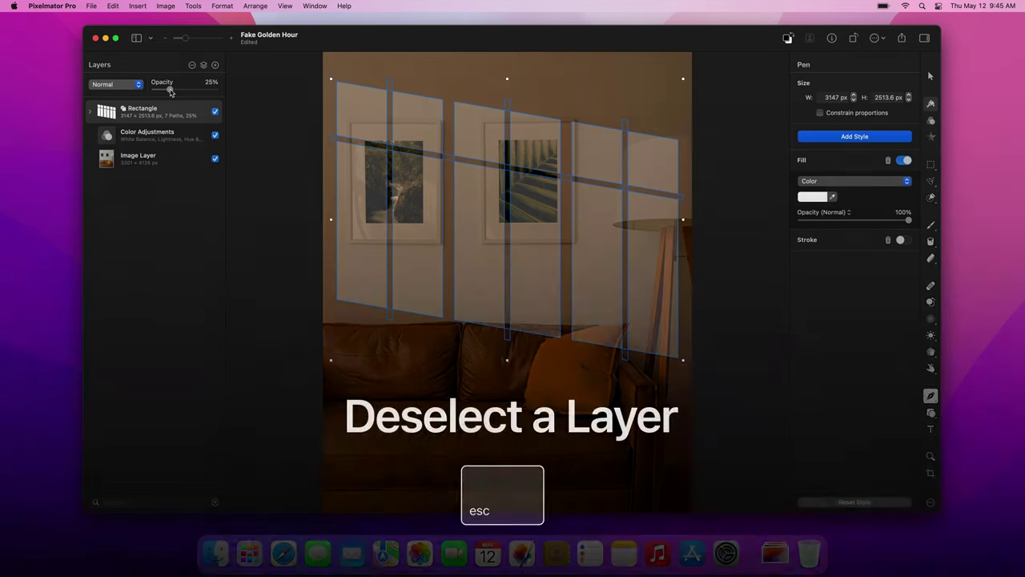
pyautogui.press('Escape')
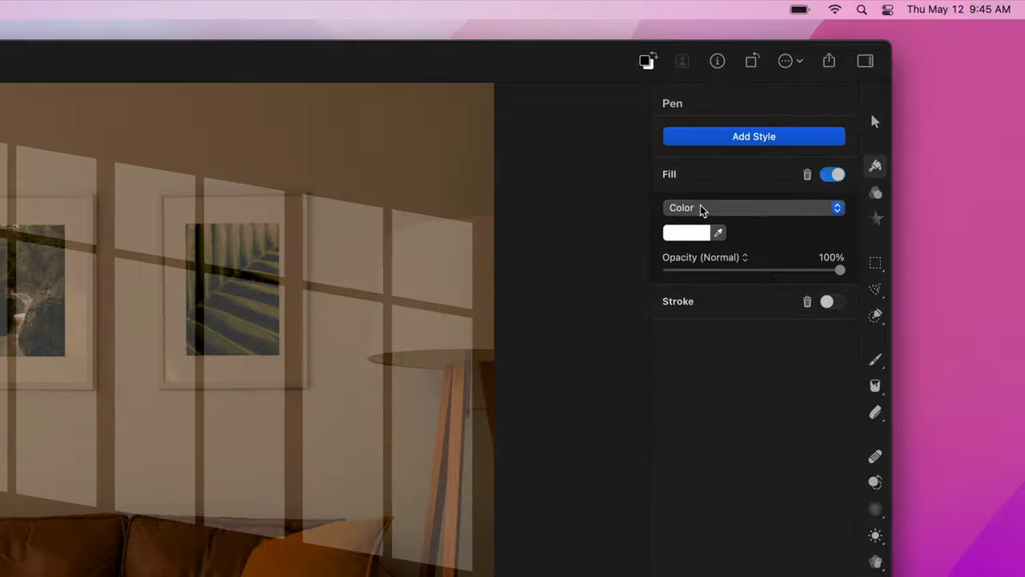
pyautogui.click(832, 174)
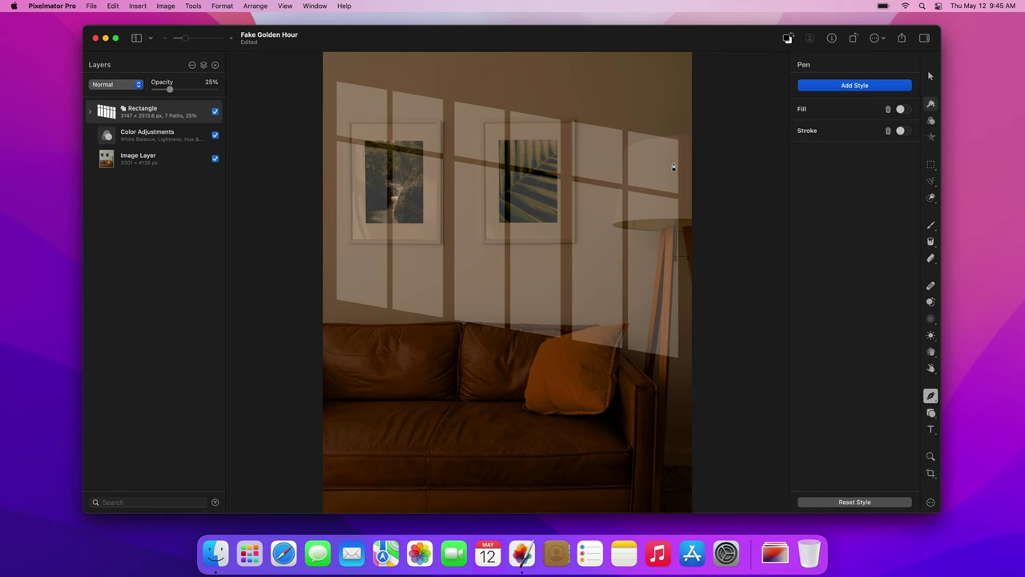
pyautogui.scroll(2, 673, 167)
pyautogui.scroll(3, 674, 167)
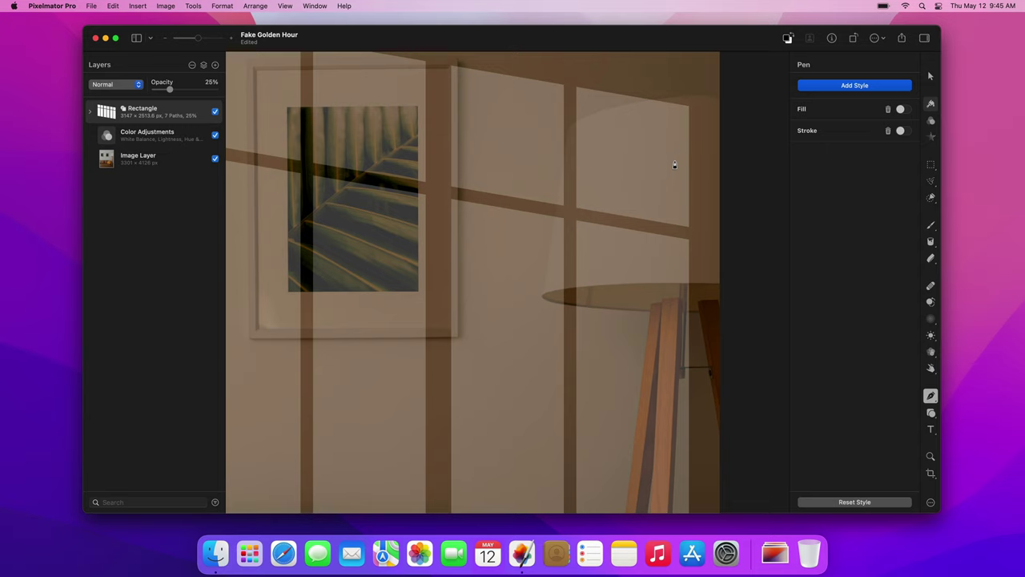
# Step: Trace the lamp shade as a closed pen path with curved top and bottom edges
pyautogui.click(699, 100)
pyautogui.moveTo(610, 110); pyautogui.dragTo(574, 118)
pyautogui.click(568, 128)
pyautogui.click(542, 298)
pyautogui.moveTo(625, 313); pyautogui.dragTo(647, 312)
pyautogui.click(699, 97)
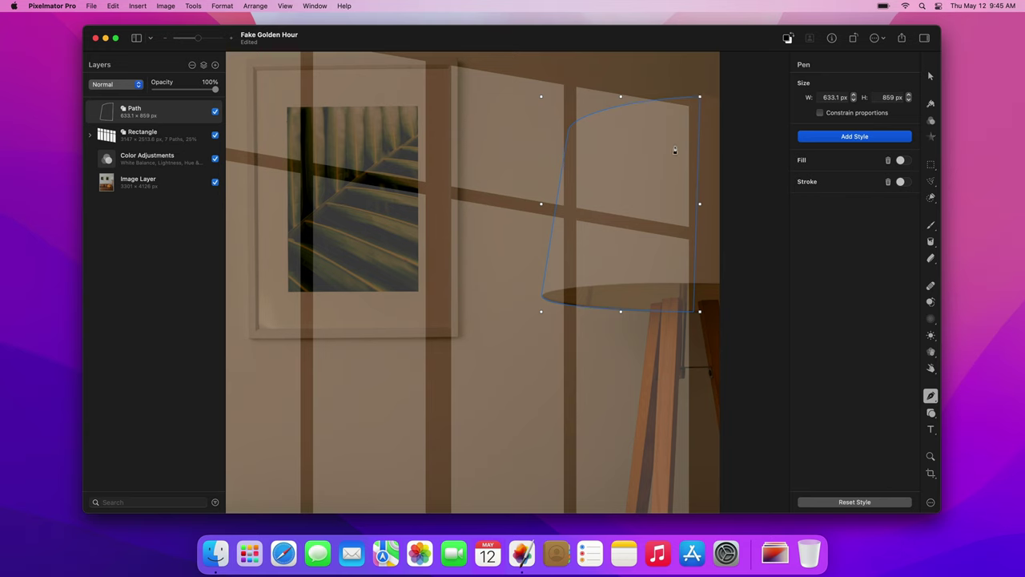
# Step: Outline the lamp pole as a separate closed pen path
pyautogui.scroll(-5, 643, 193)
pyautogui.scroll(-1, 643, 193)
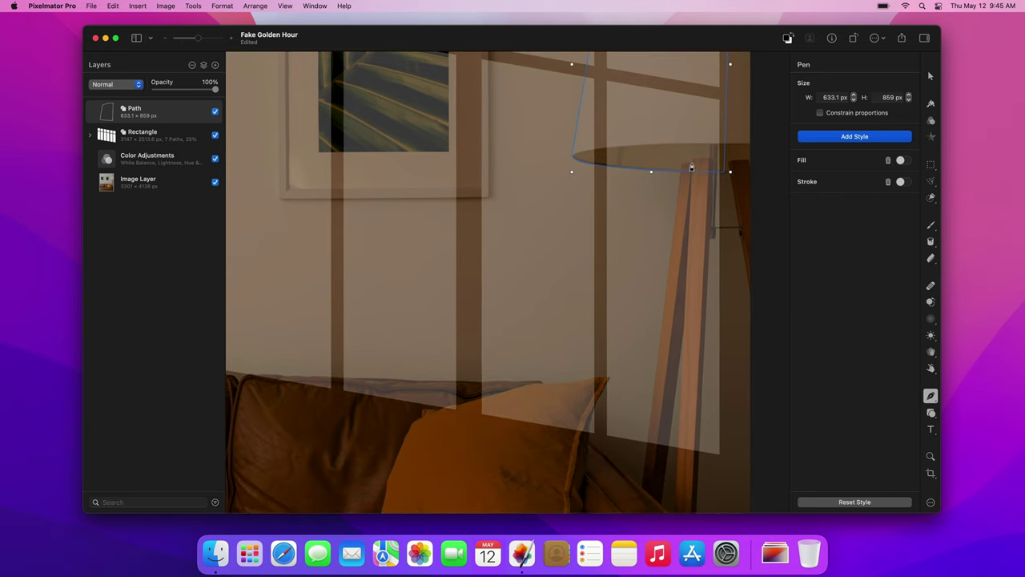
pyautogui.click(692, 164)
pyautogui.click(655, 458)
pyautogui.click(682, 330)
pyautogui.click(692, 166)
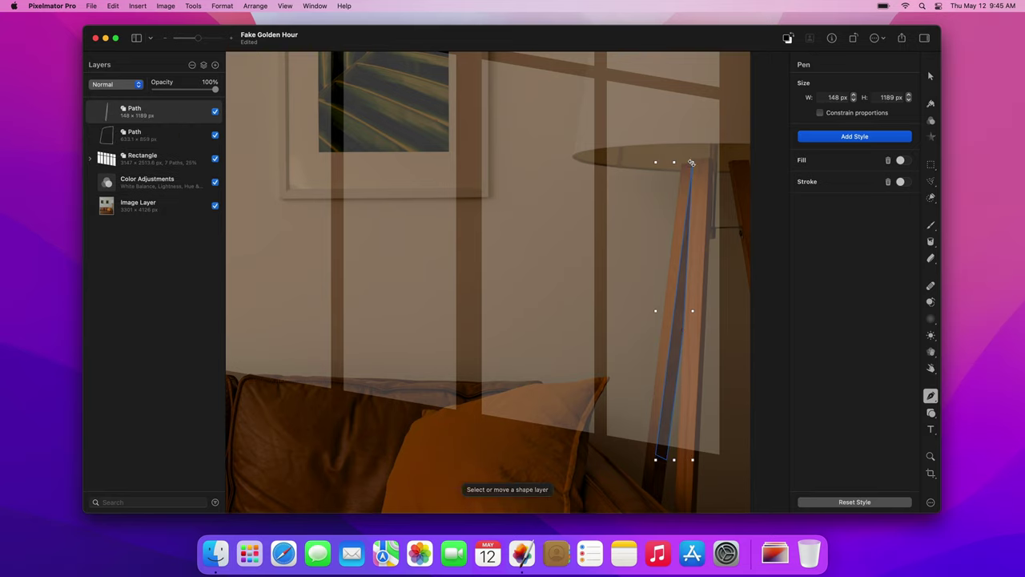
pyautogui.press('super+0')
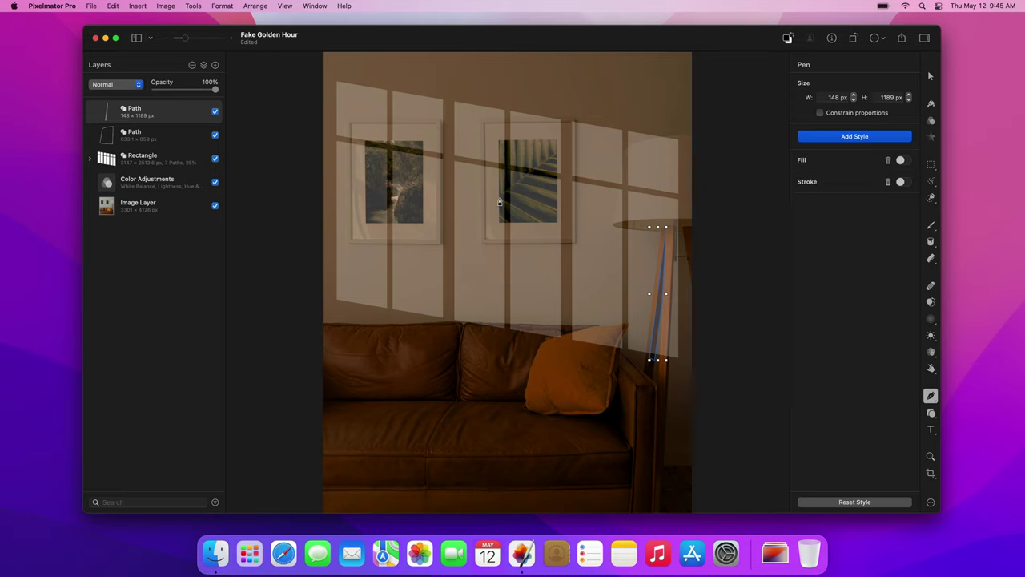
# Step: Subtract both lamp paths from the Rectangle layer, leaving one 9-path window-pane shape
pyautogui.keyDown('shift'); pyautogui.click(162, 161); pyautogui.keyUp('shift')
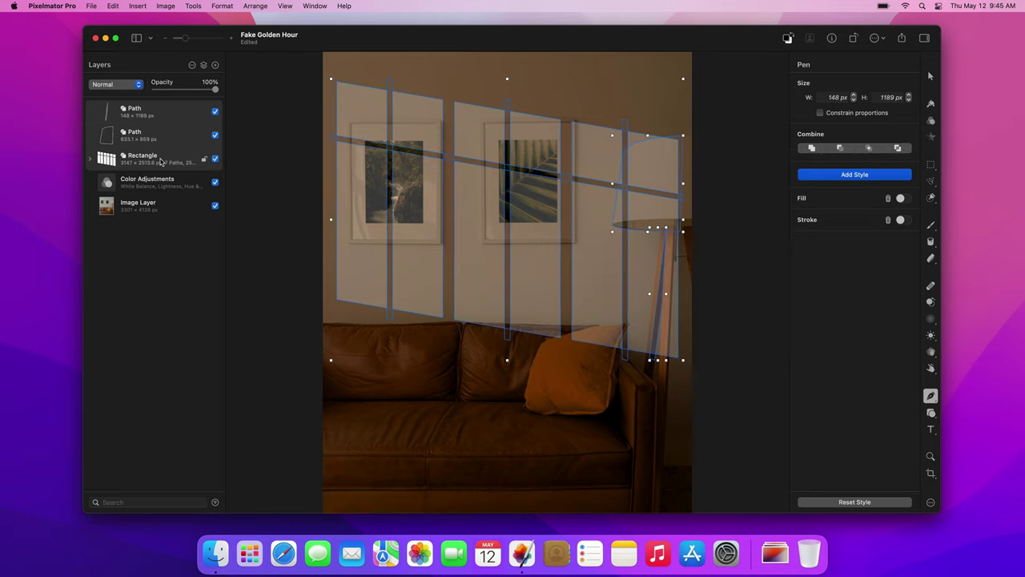
pyautogui.rightClick(163, 160)
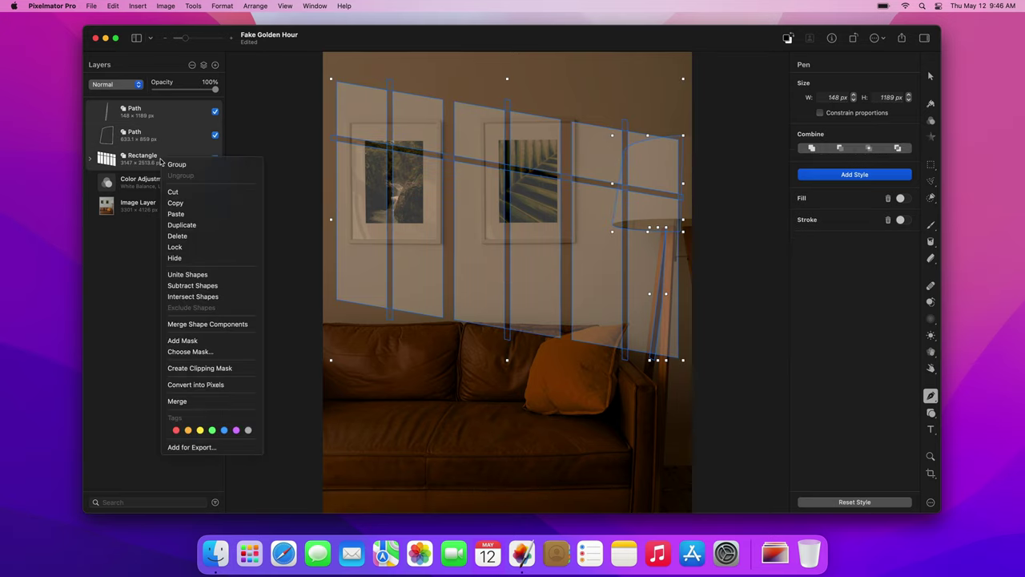
pyautogui.click(173, 286)
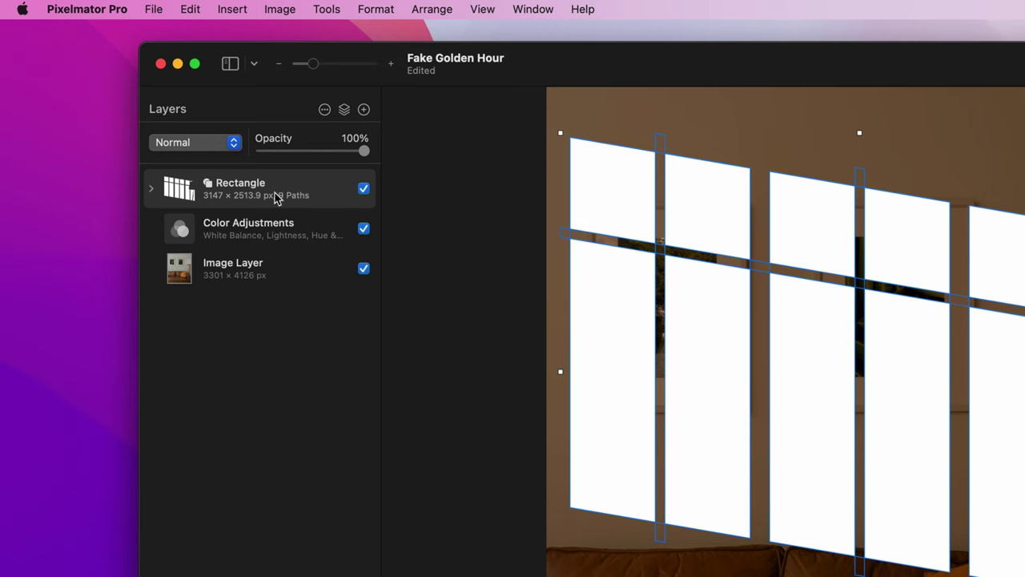
# Step: Add a mask to the Rectangle layer, filled with a diagonal gradient from bright left panes to faint right ones
pyautogui.rightClick(277, 195)
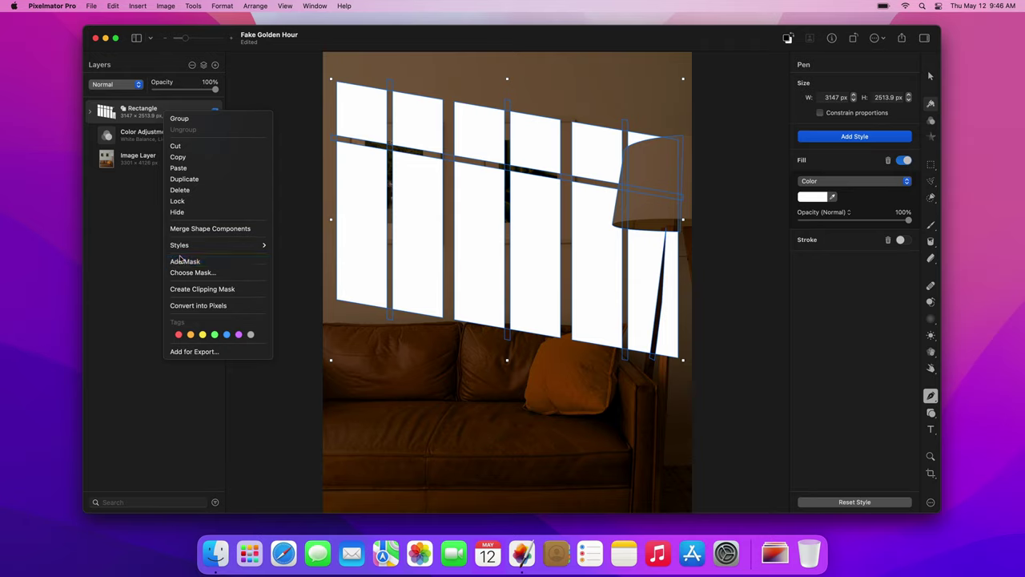
pyautogui.click(308, 442)
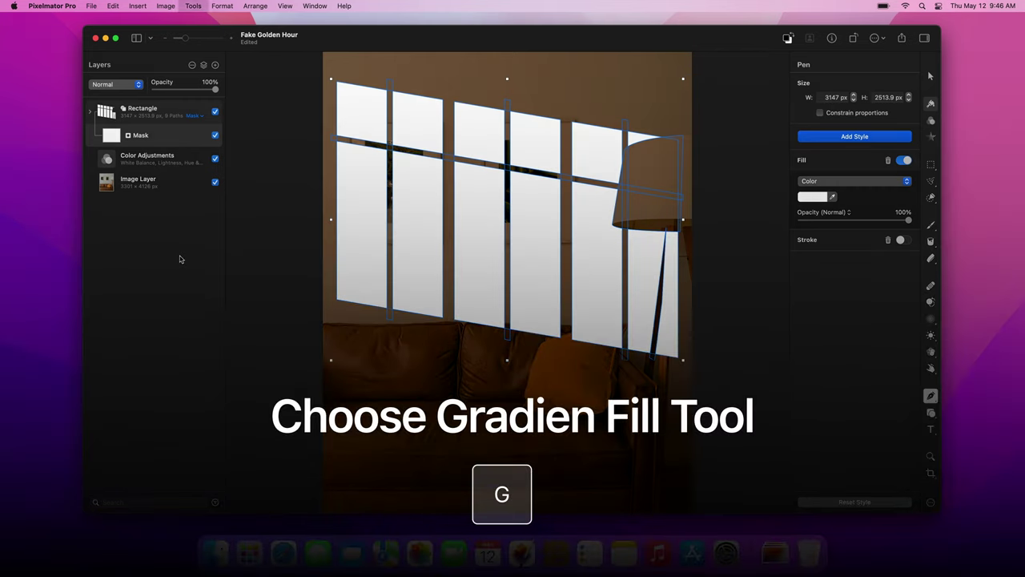
pyautogui.press('g')
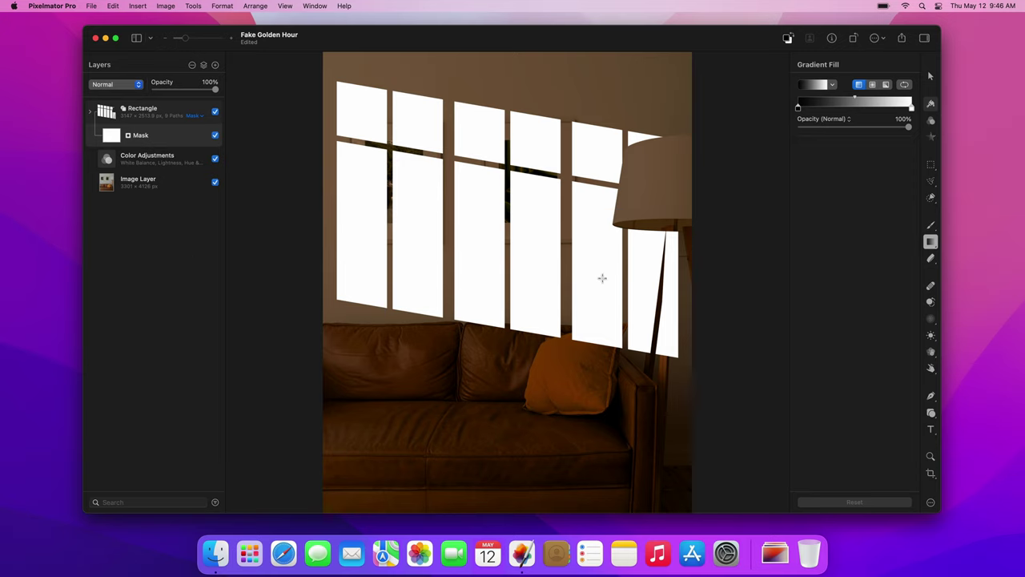
pyautogui.moveTo(681, 264); pyautogui.dragTo(388, 145)
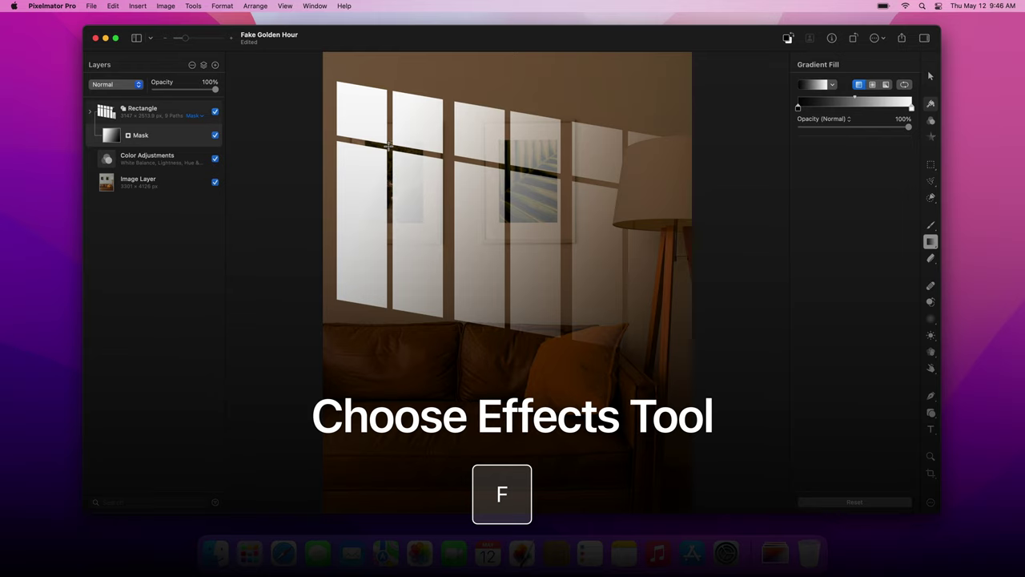
pyautogui.press('f')
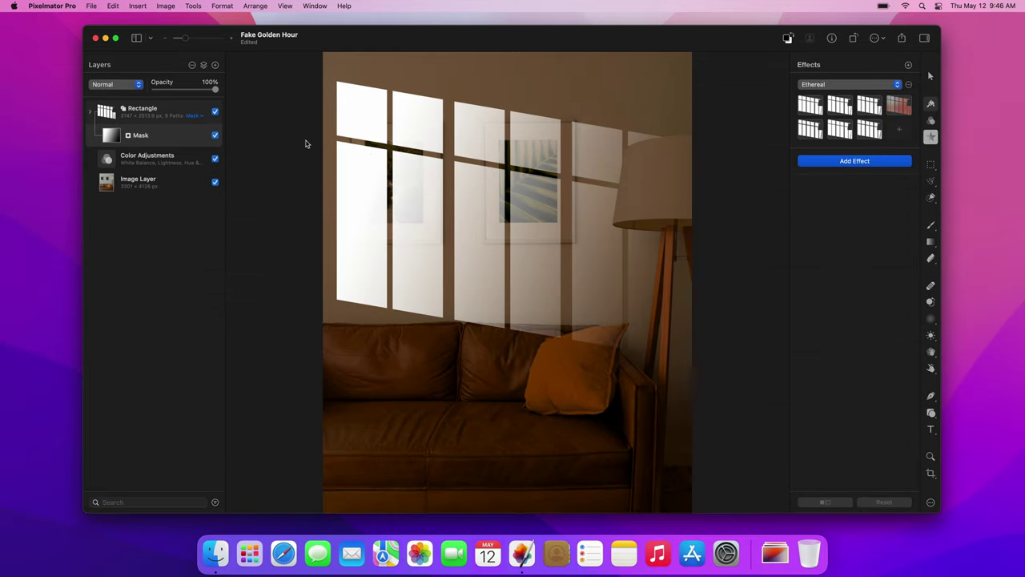
# Step: Add Gaussian and Disc blurs to the Rectangle layer, with Disc radius 25 px and Gaussian radius 20 px
pyautogui.click(155, 113)
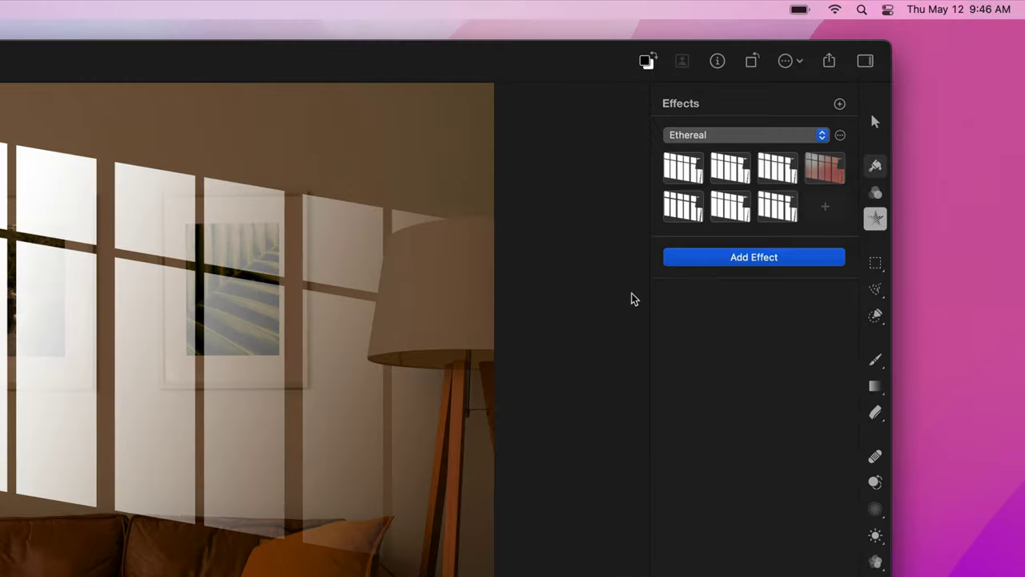
pyautogui.click(718, 265)
pyautogui.click(693, 343)
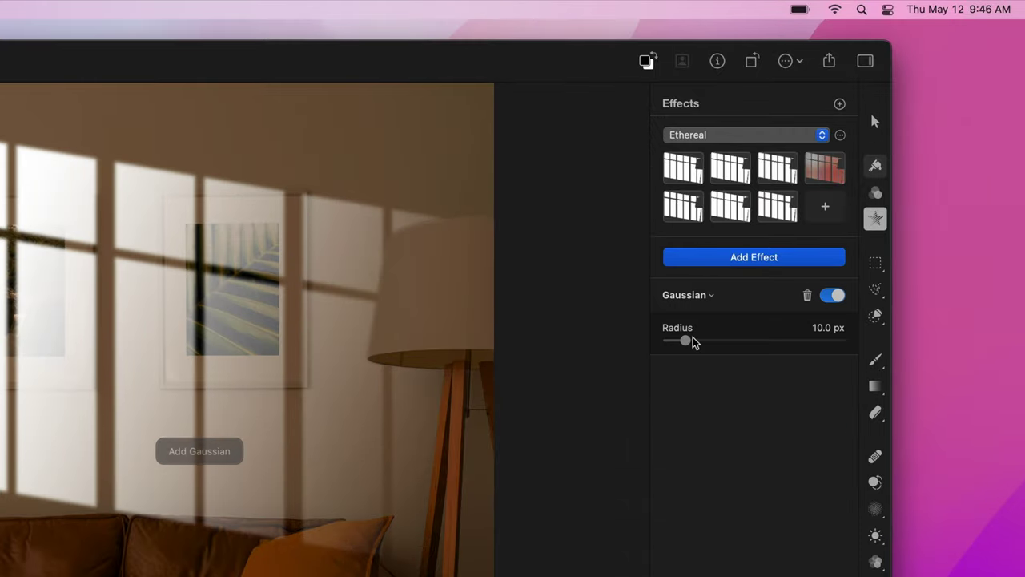
pyautogui.click(765, 259)
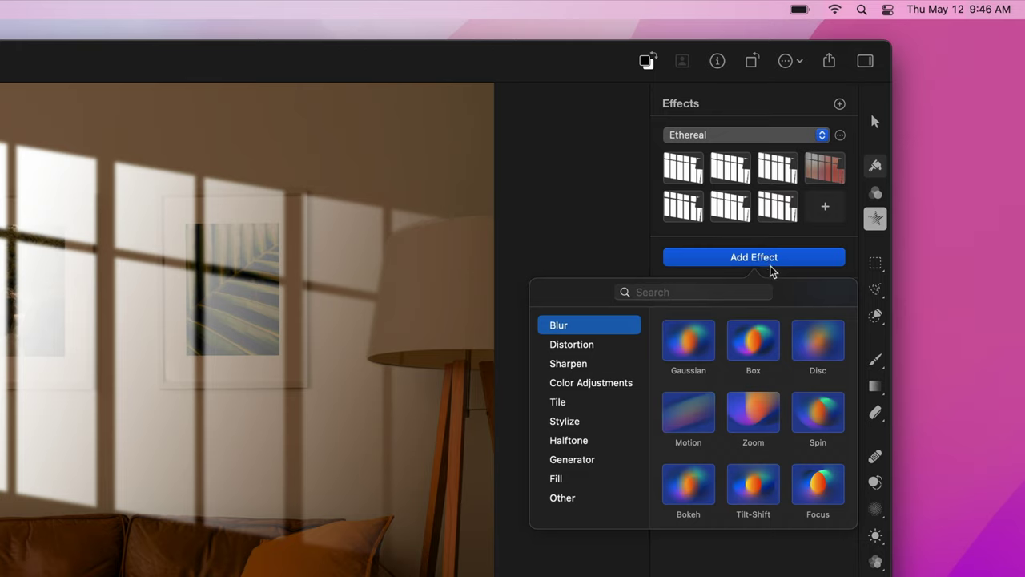
pyautogui.click(810, 338)
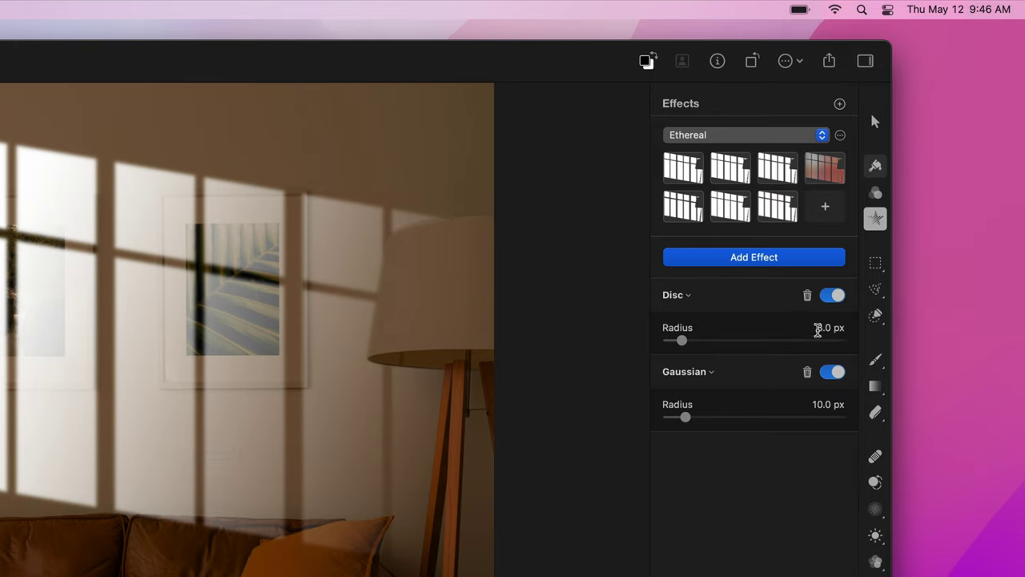
pyautogui.click(819, 329)
pyautogui.write('25')
pyautogui.press('Return')
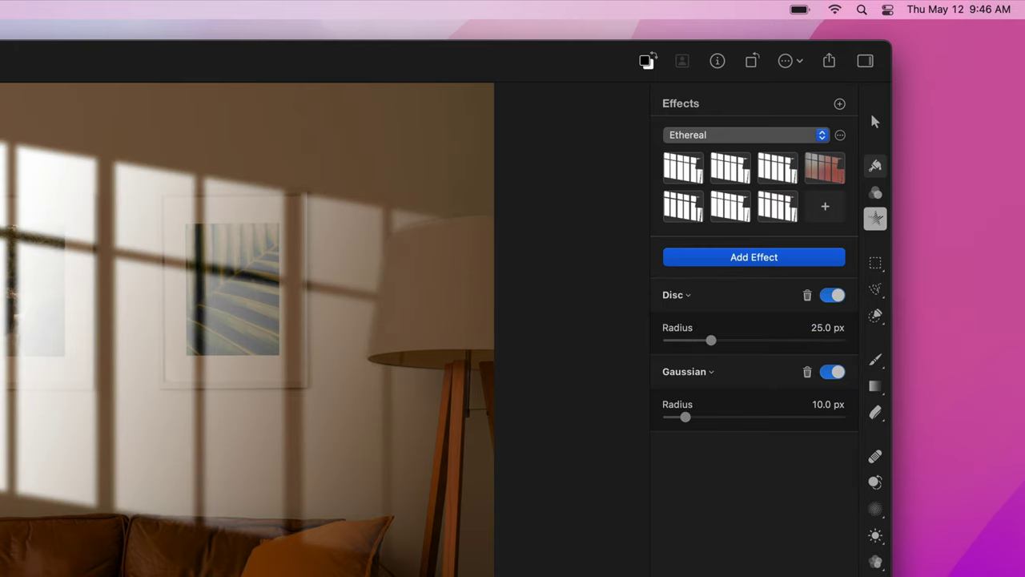
pyautogui.click(821, 404)
pyautogui.write('20')
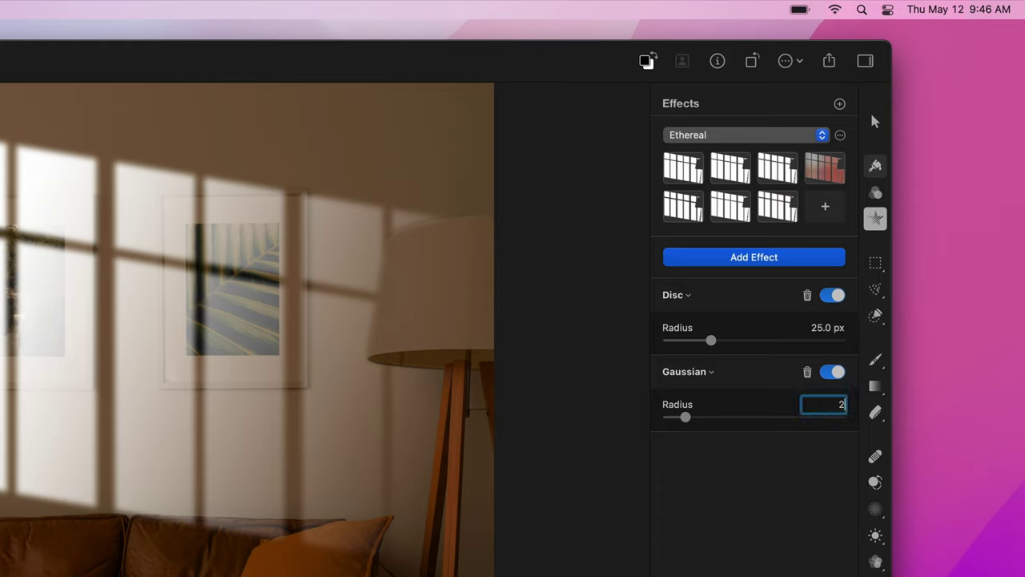
pyautogui.press('Return')
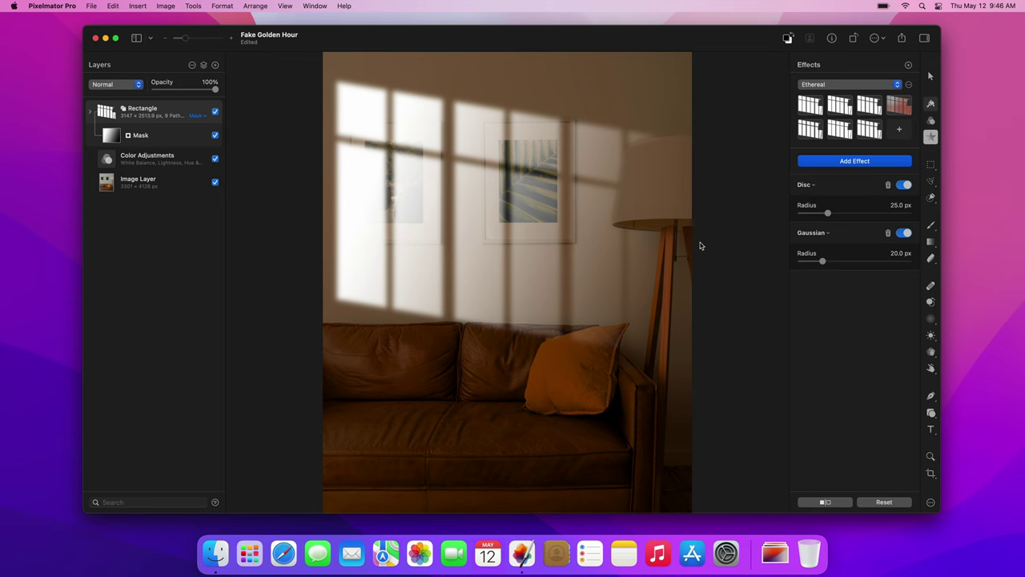
# Step: Set the window-light layer's blending mode to Overlay
pyautogui.click(139, 85)
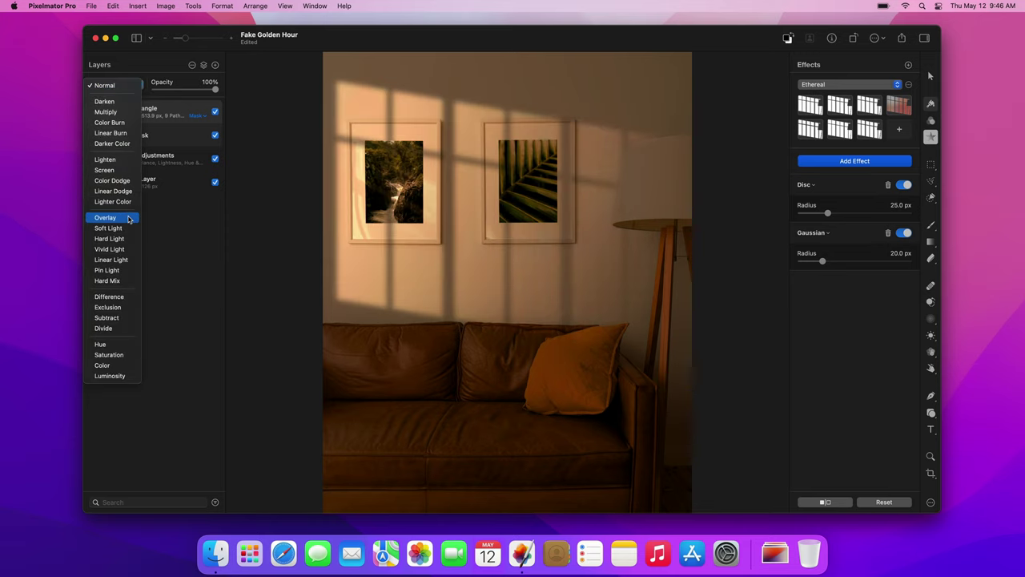
pyautogui.click(128, 219)
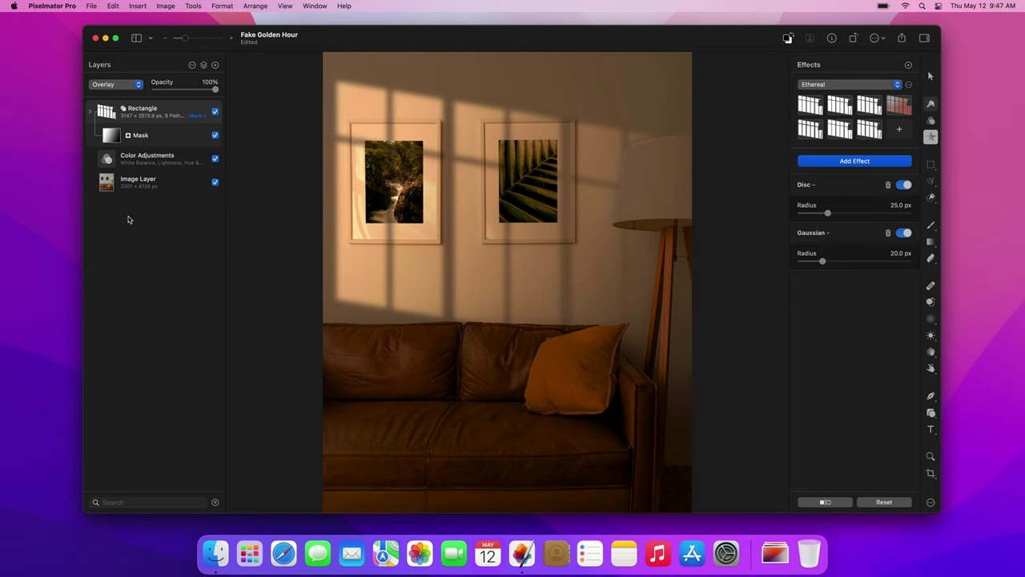